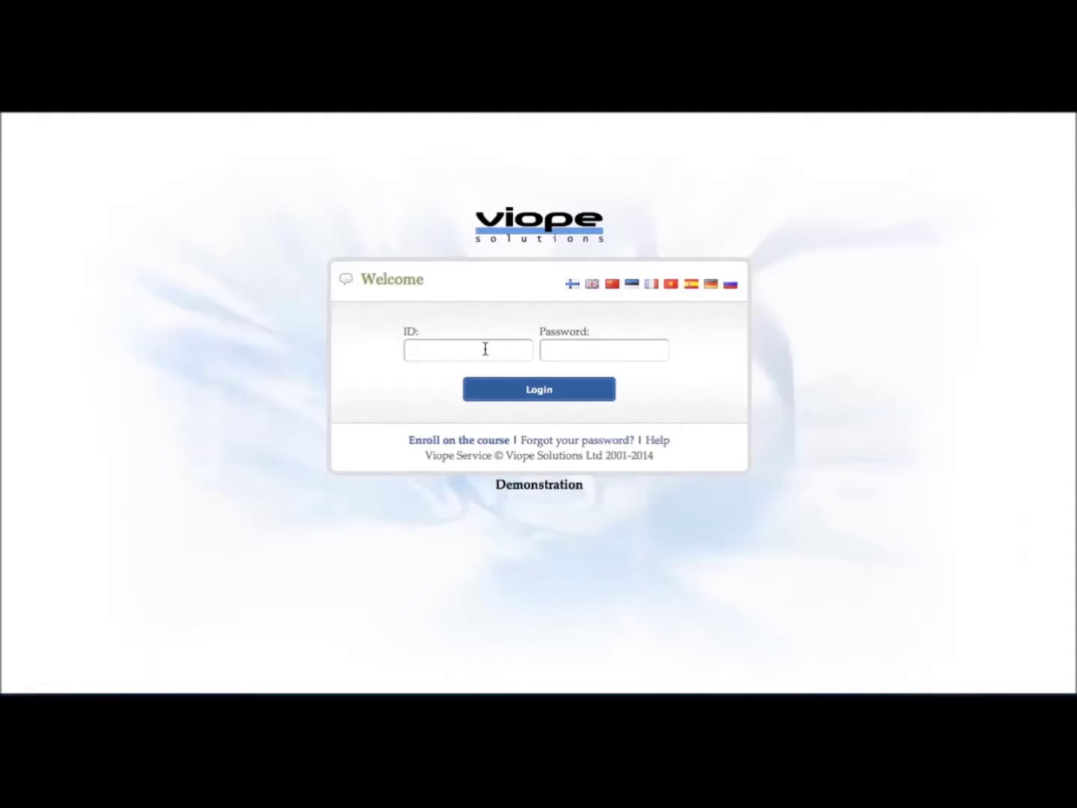
- Log in with your student ID and password, then open Introduction to Java SE from your student courses
text(mbn)
key(Tab)
click(492, 387)
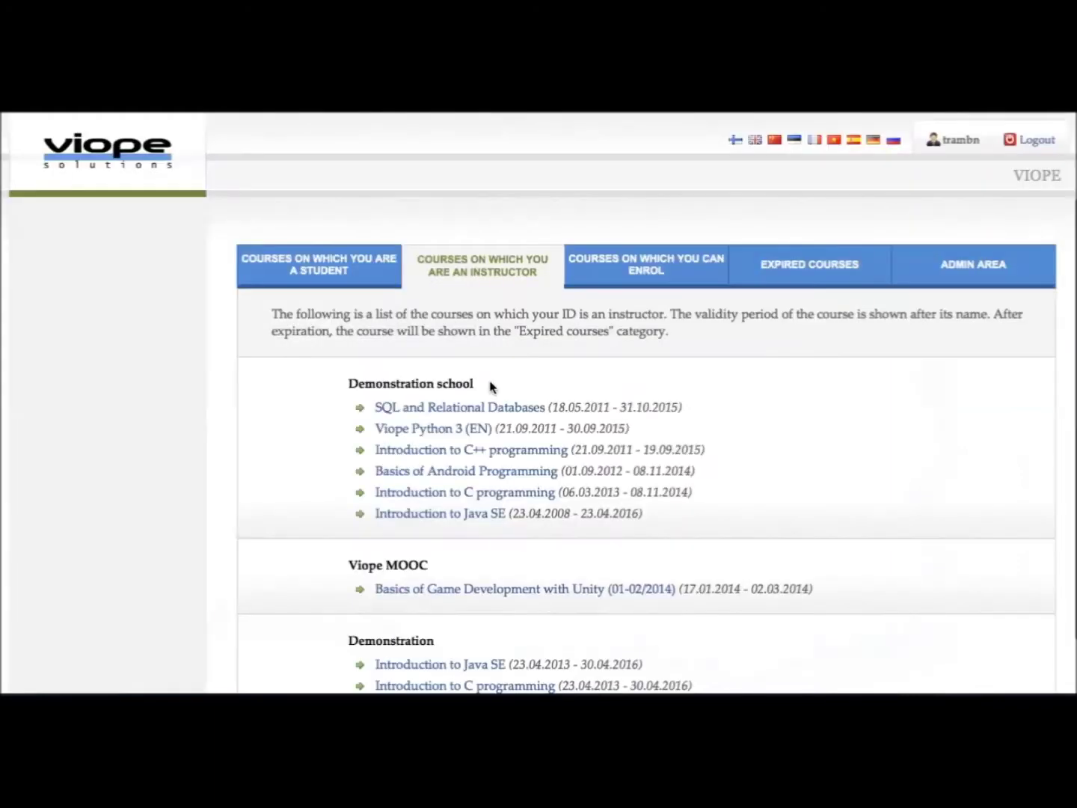
click(333, 276)
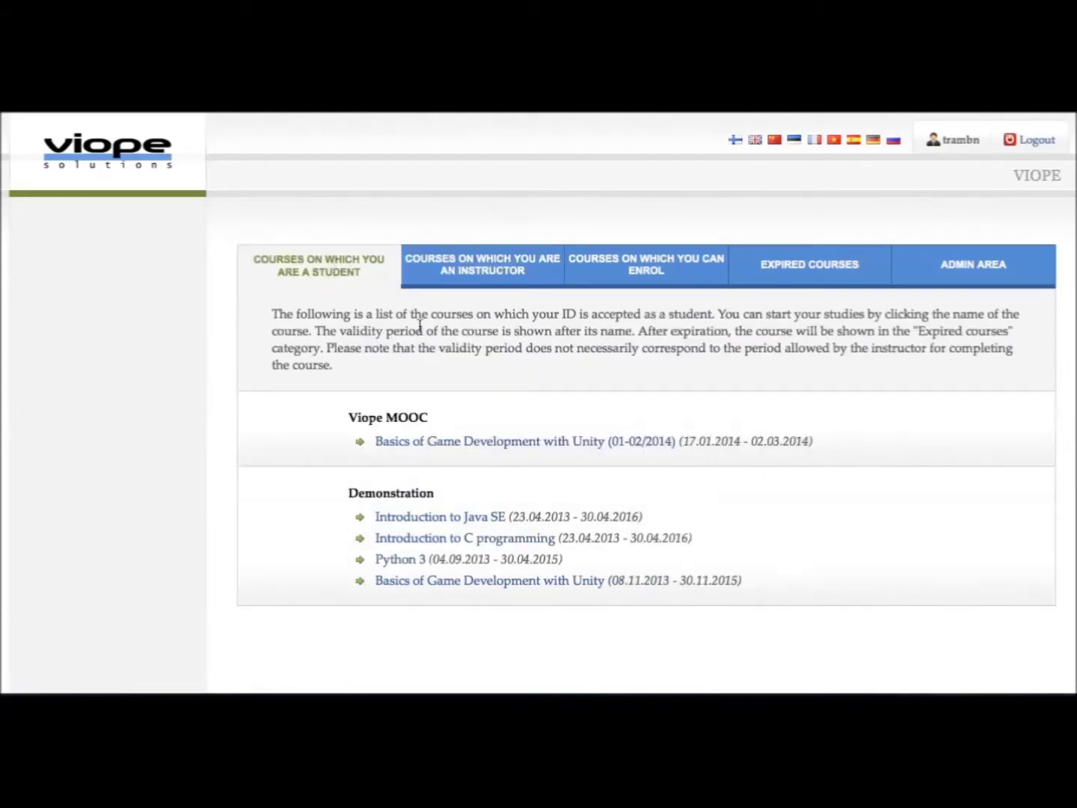
click(466, 518)
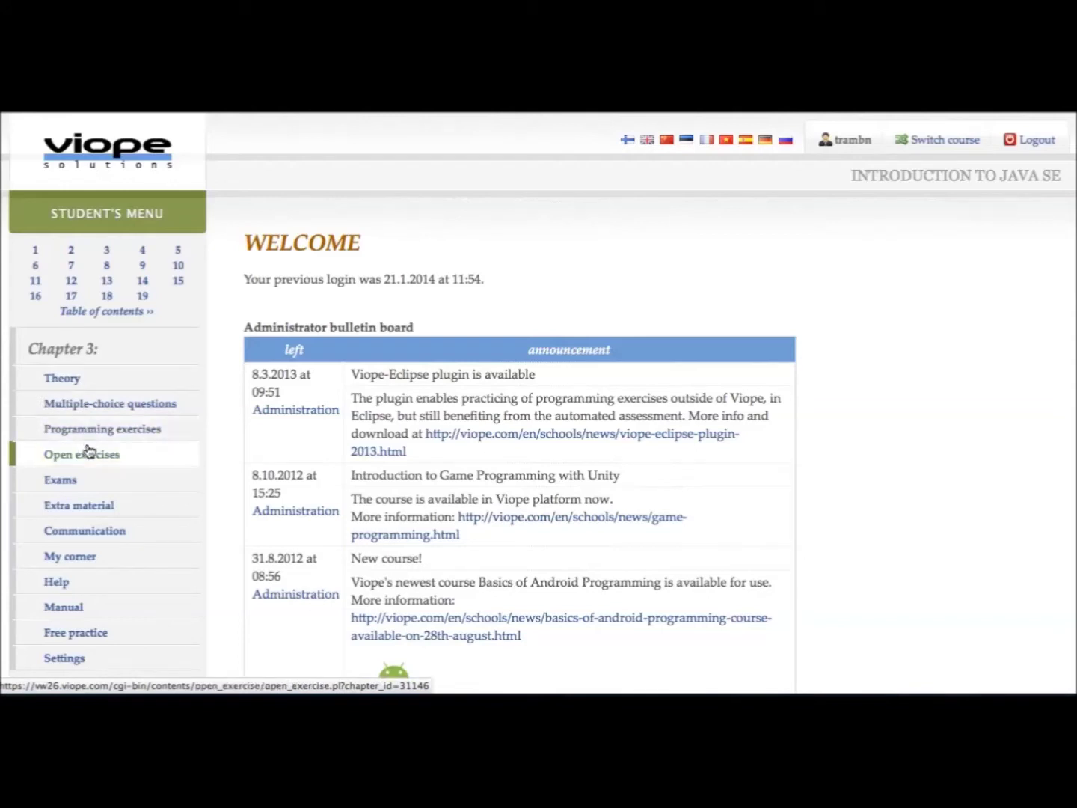
- Open the Chapter 3 theory lecture and advance to page 3 of 6
click(36, 383)
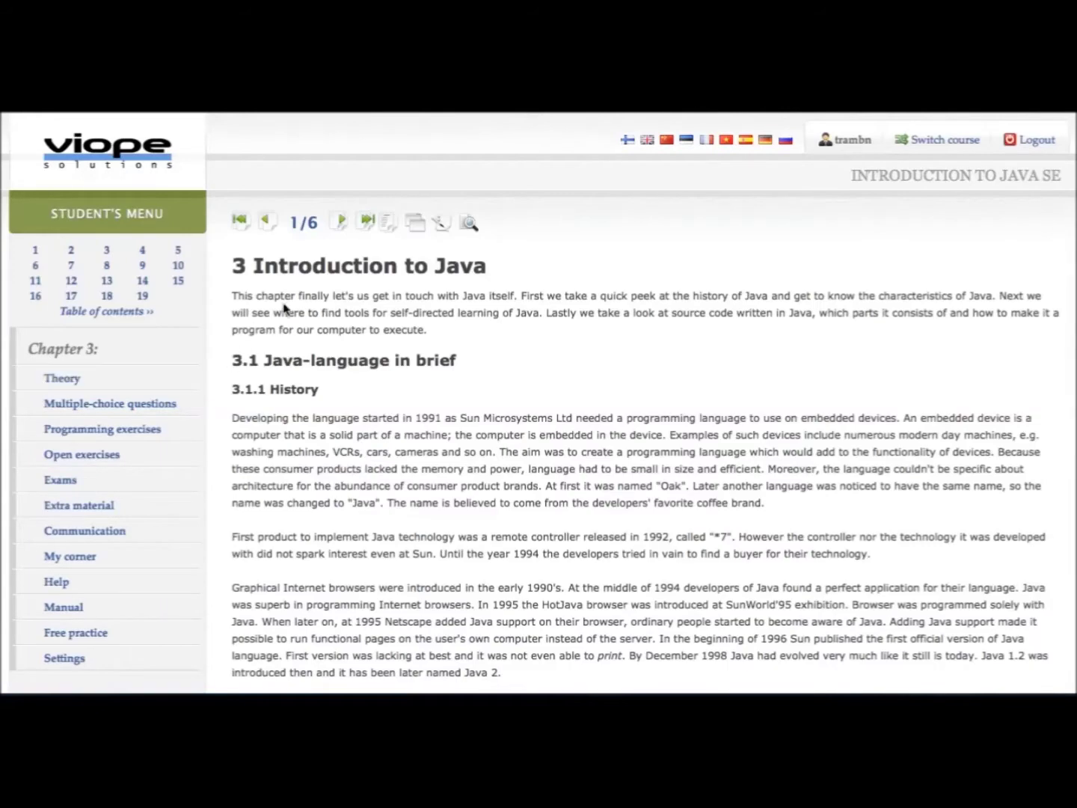
click(343, 223)
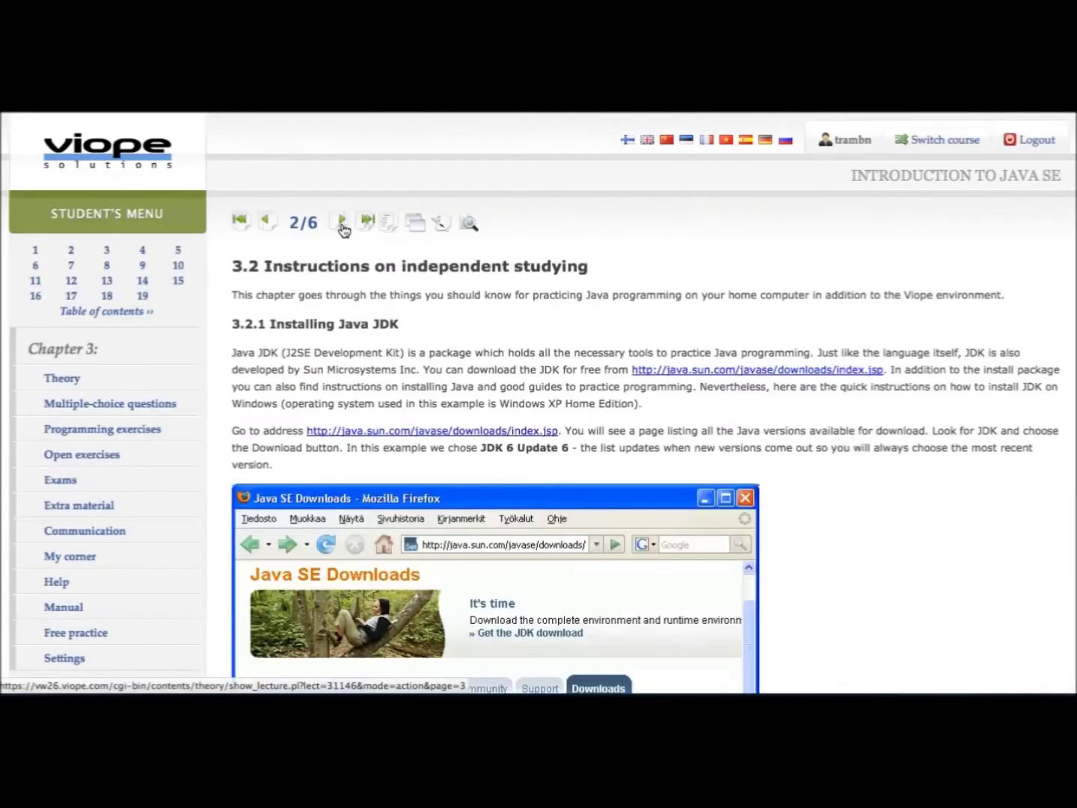
click(343, 223)
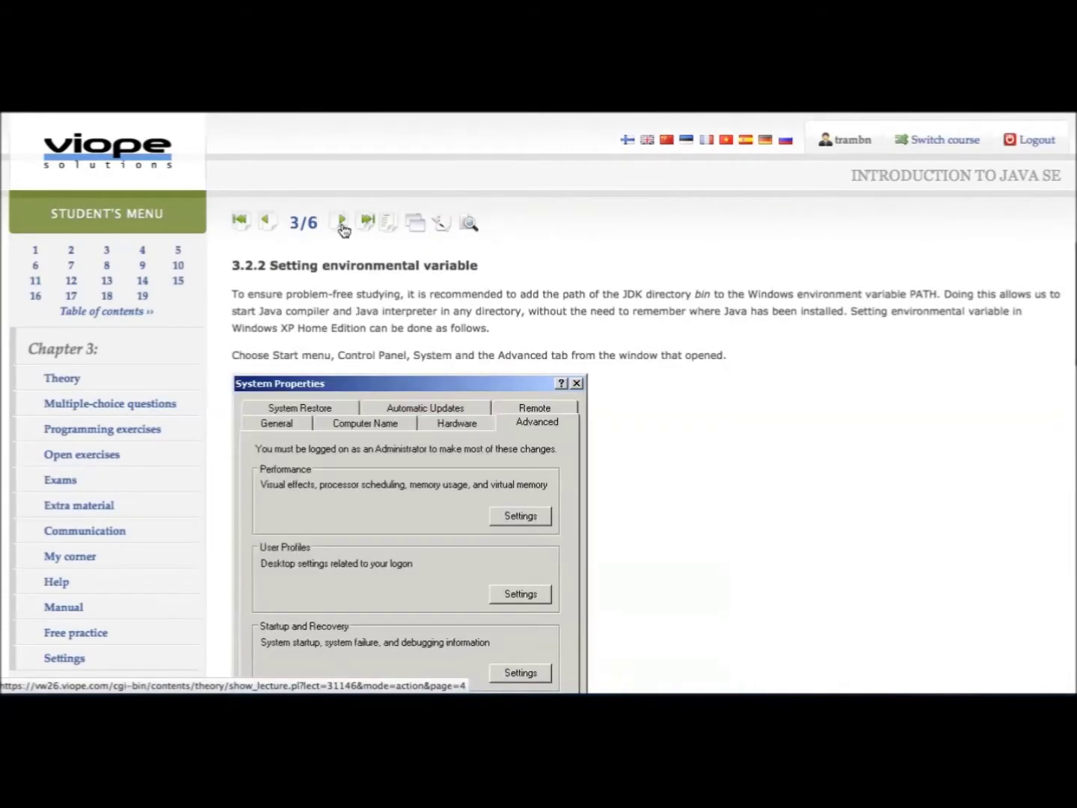
- Answer the remainder-operator multiple-choice question with option c (value 2), which scores 0 points
click(157, 411)
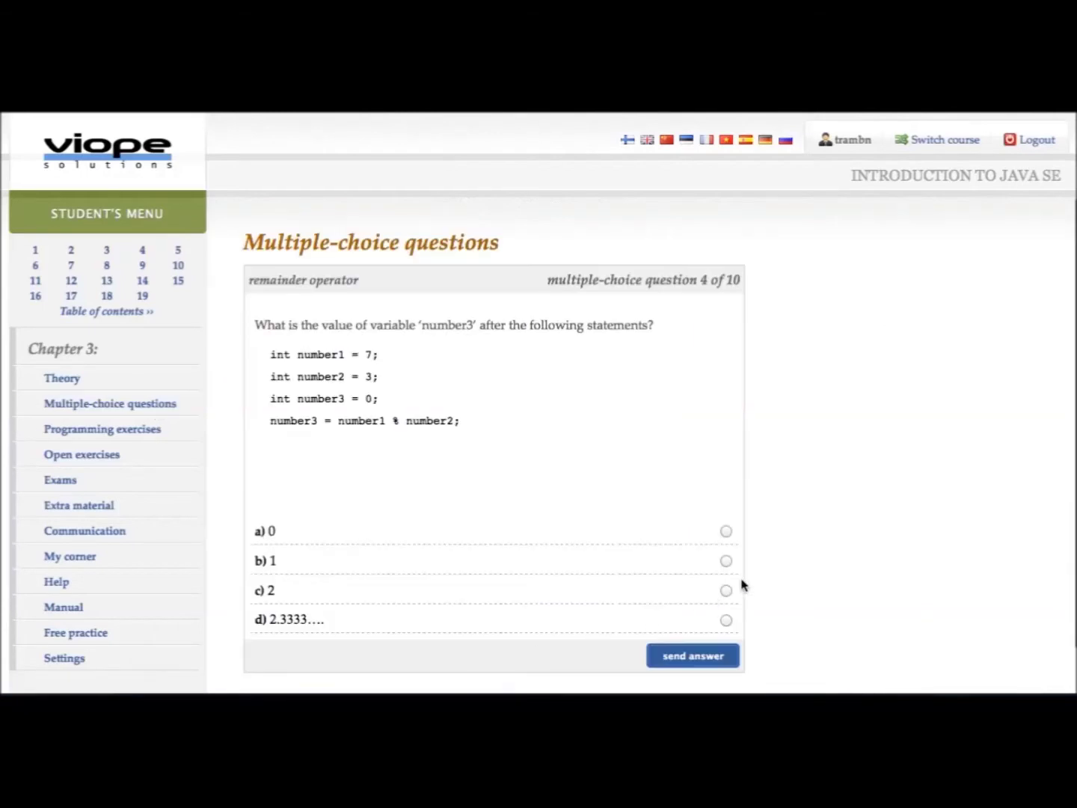
click(726, 591)
click(697, 654)
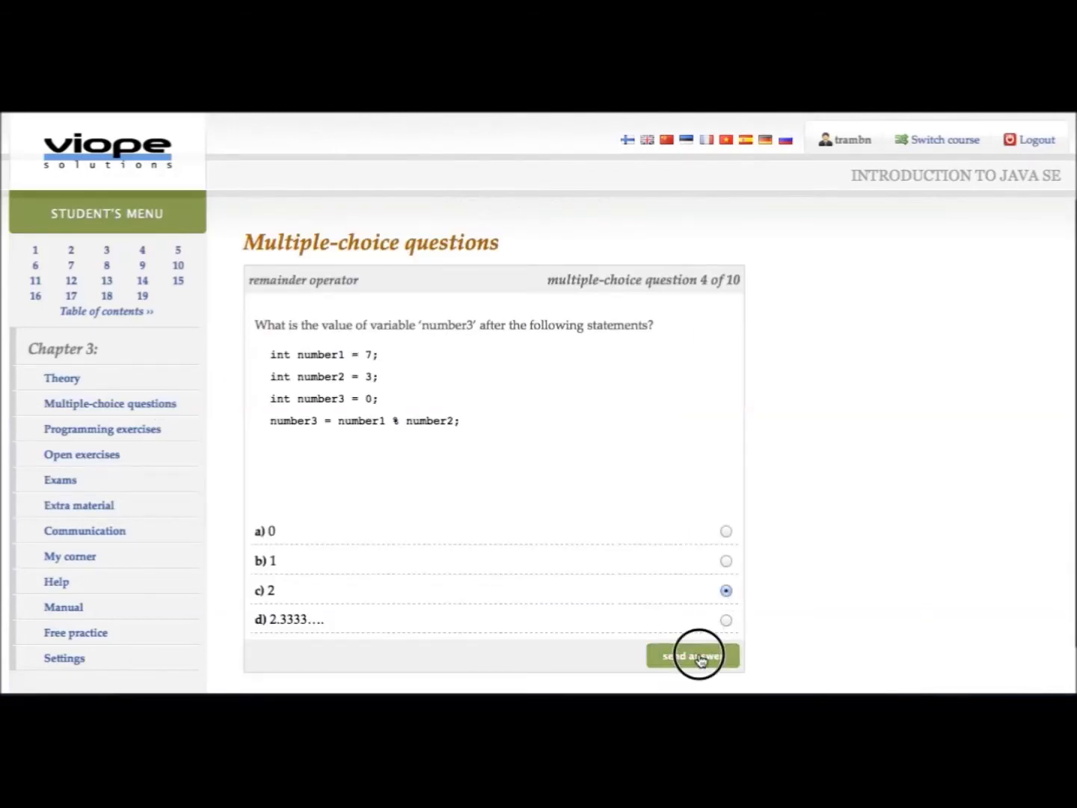
scroll(631, 596, down, 1)
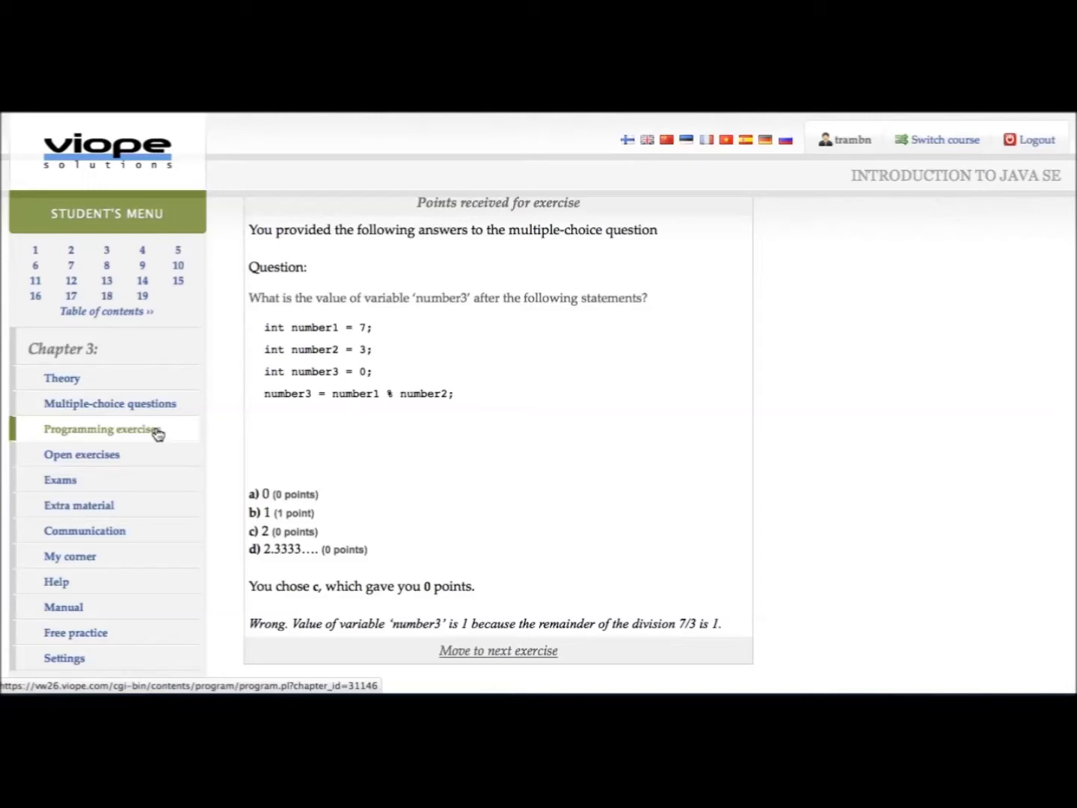
click(158, 435)
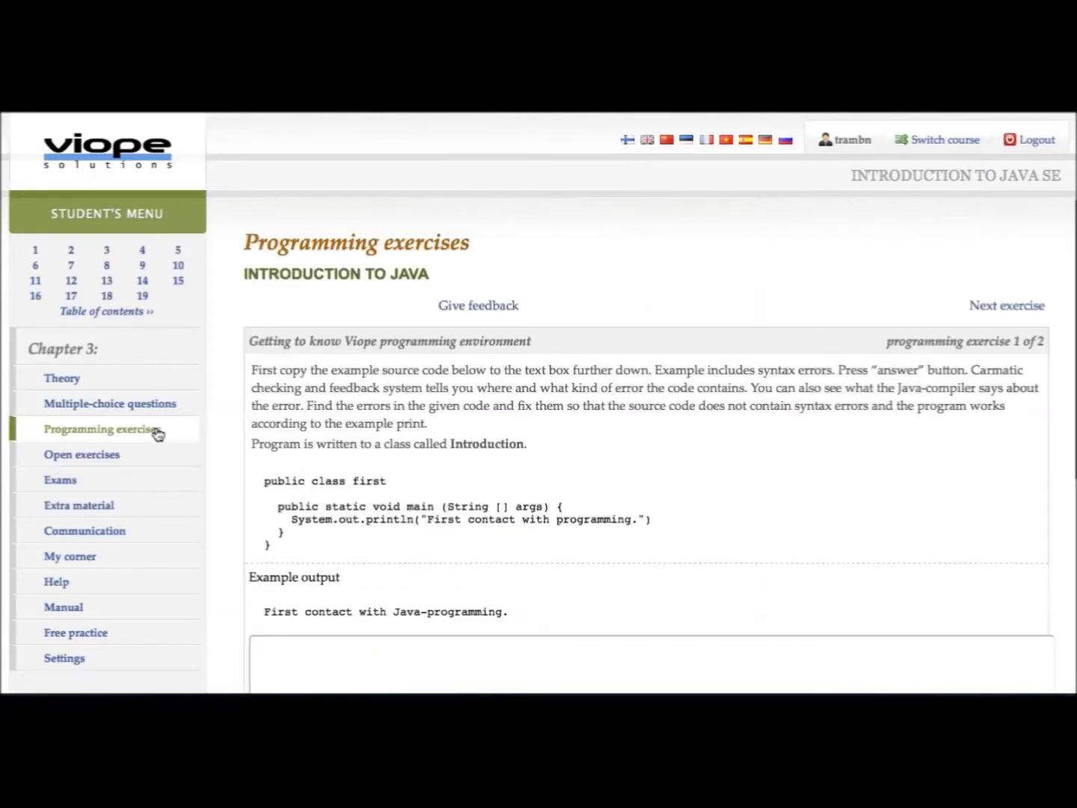
- Type the example program into the editor: class first, a main method, and Systems.out.println("First contact with programming.")
scroll(688, 534, down, 3)
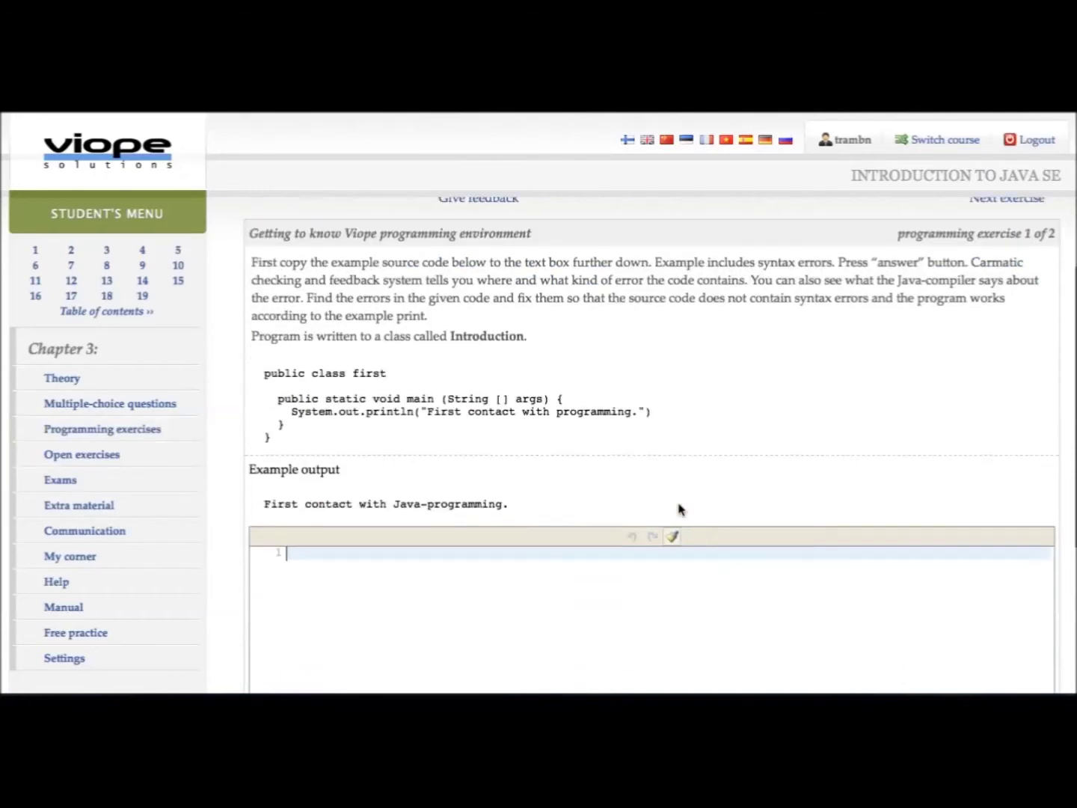
scroll(648, 423, down, 4)
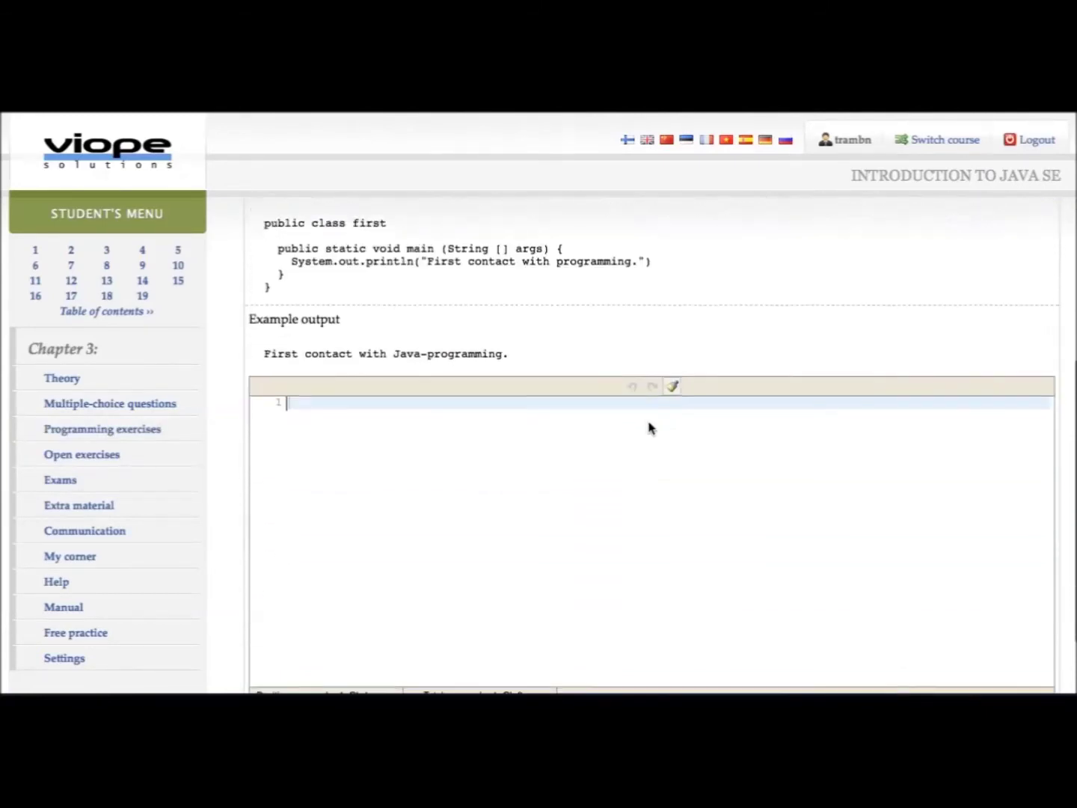
scroll(649, 428, down, 2)
scroll(524, 419, up, 2)
text(public class first)
key(Return)
key(Return)
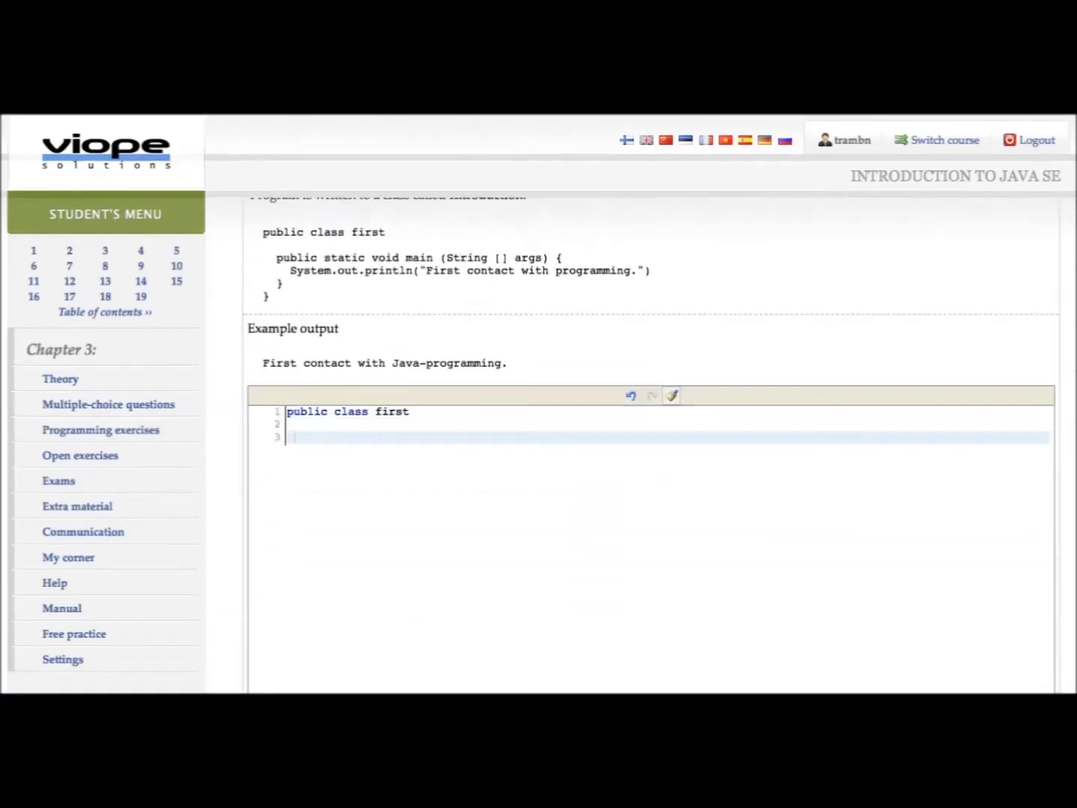
text(public static void main (String)
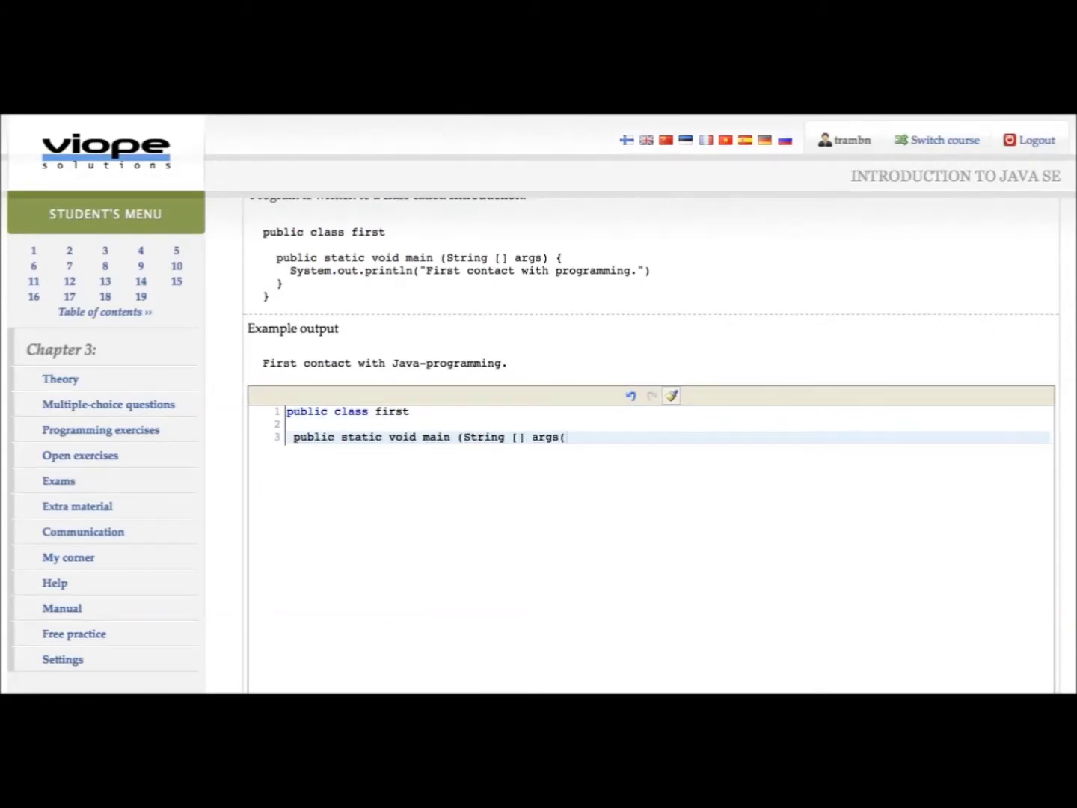
text( [] args) {)
key(Return)
text(Systems.out.println)
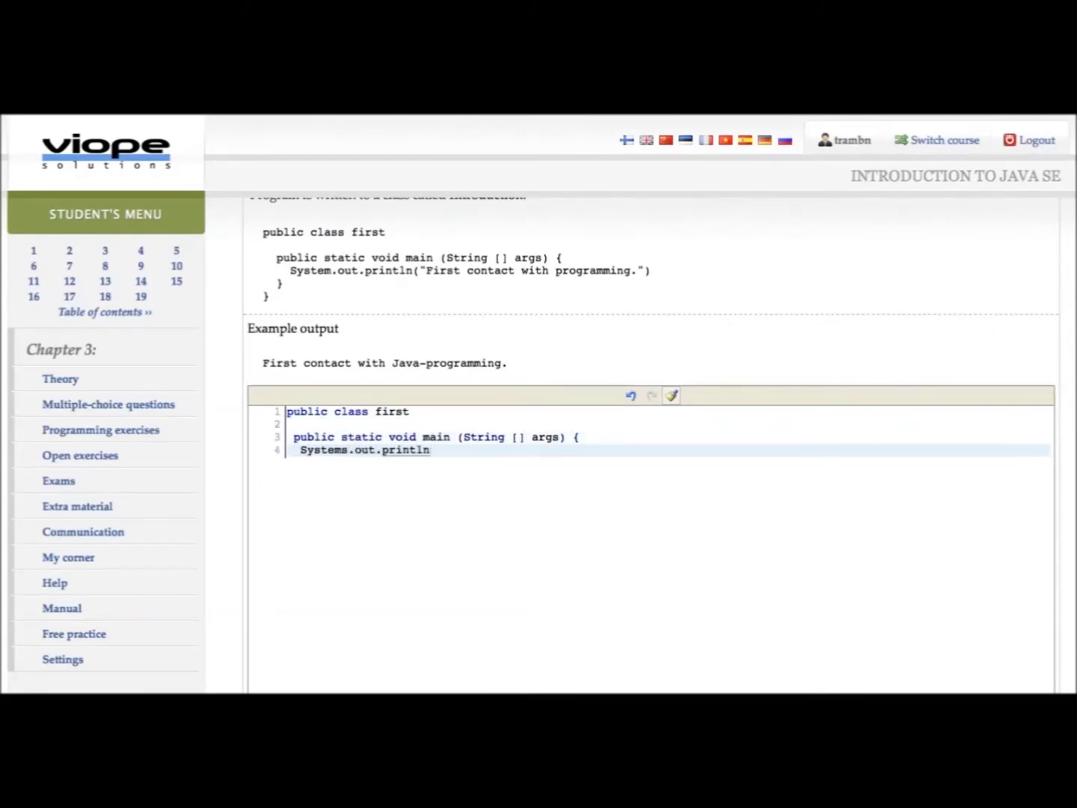
text(("First contact with programming."))
key(Return)
text(})
key(Return)
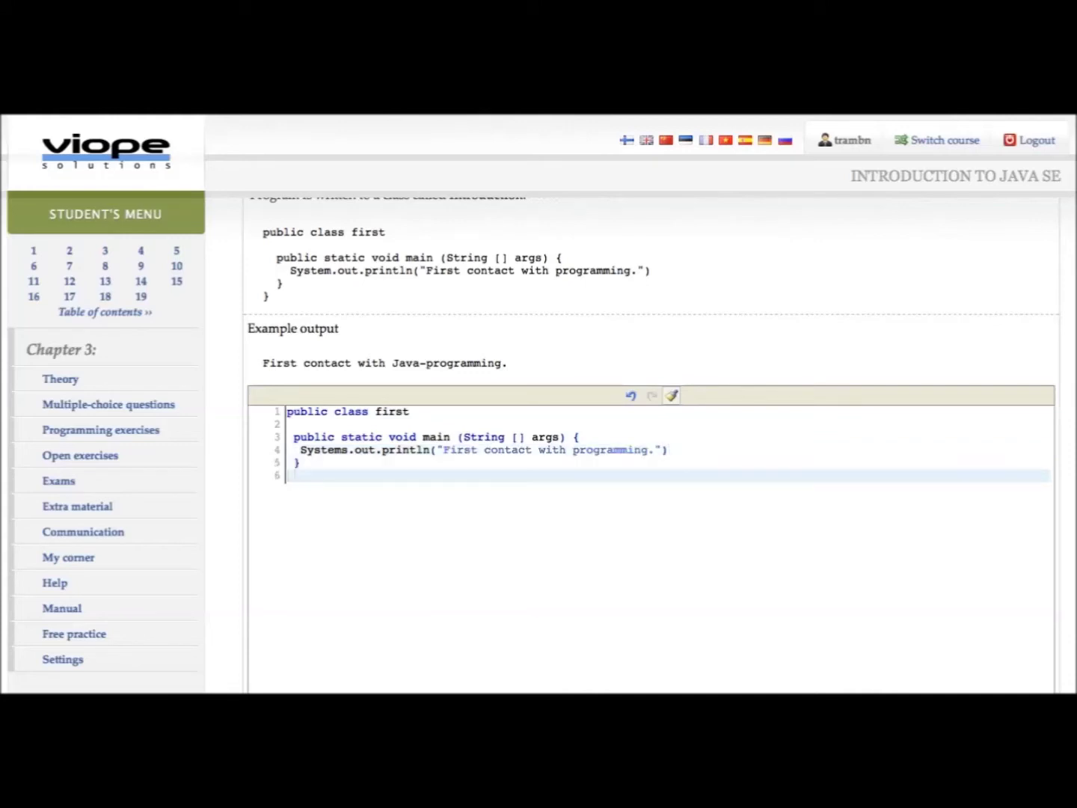
scroll(636, 458, down, 3)
- Test the code, note the missing '{' hint, and go back to add the brace
click(896, 645)
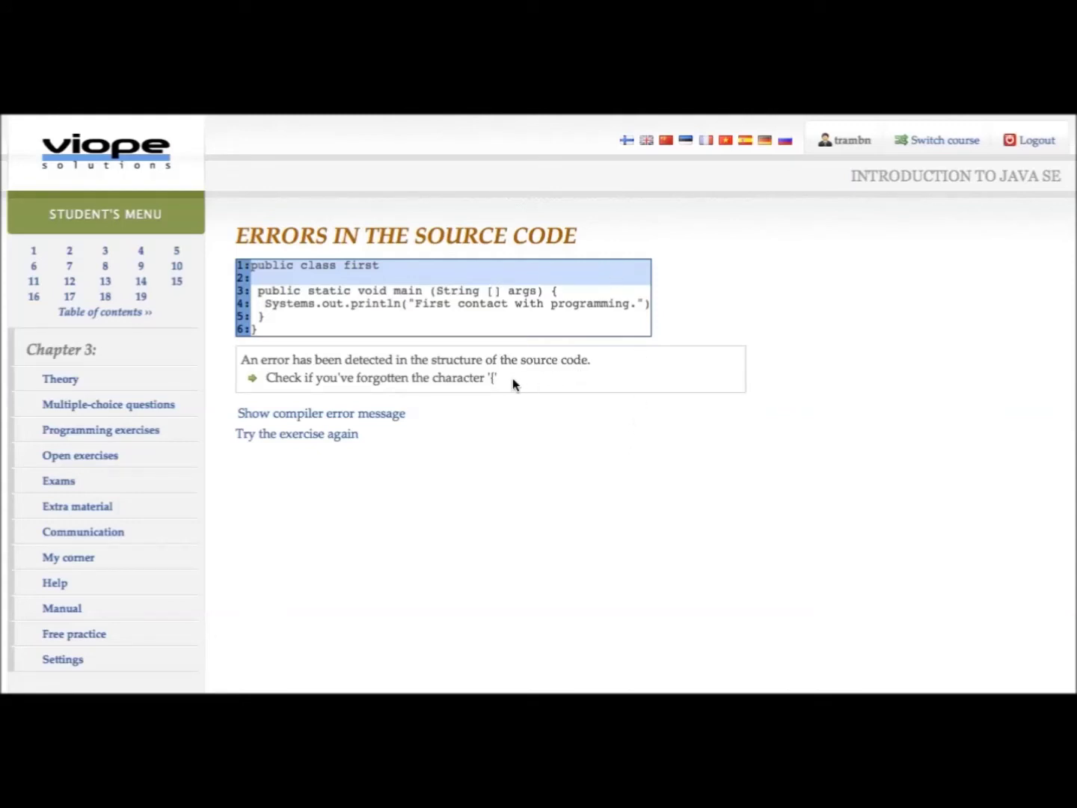
drag(497, 381, 263, 378)
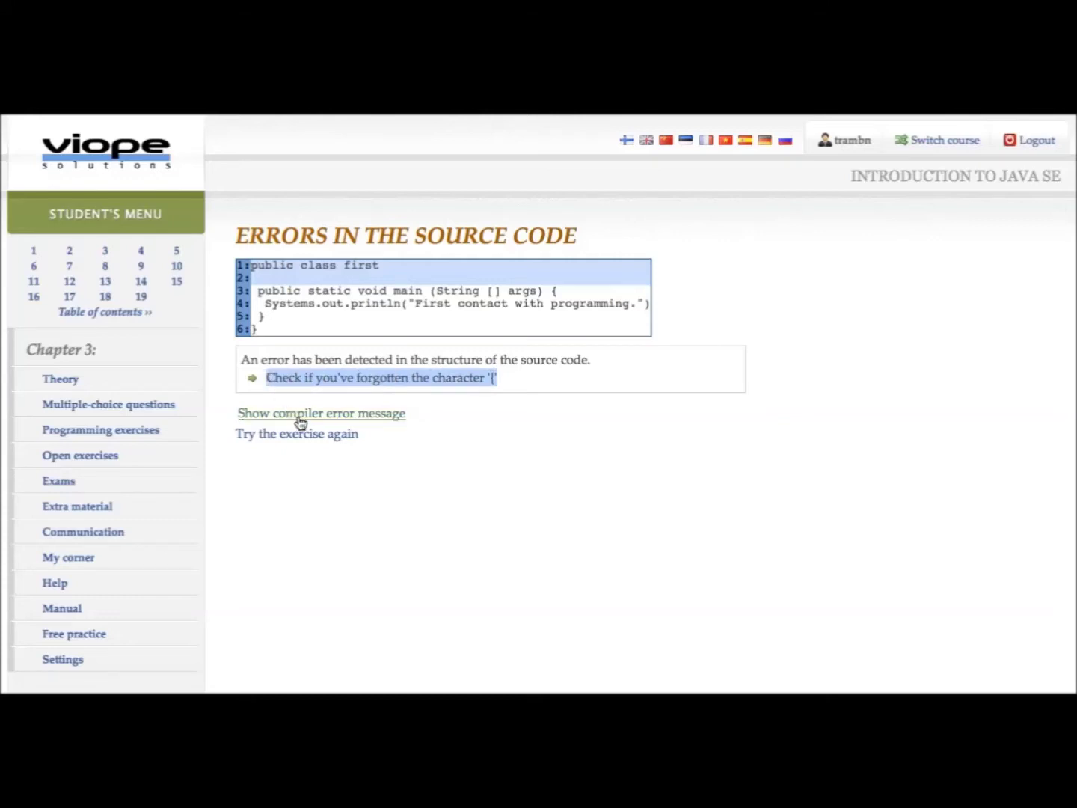
click(309, 440)
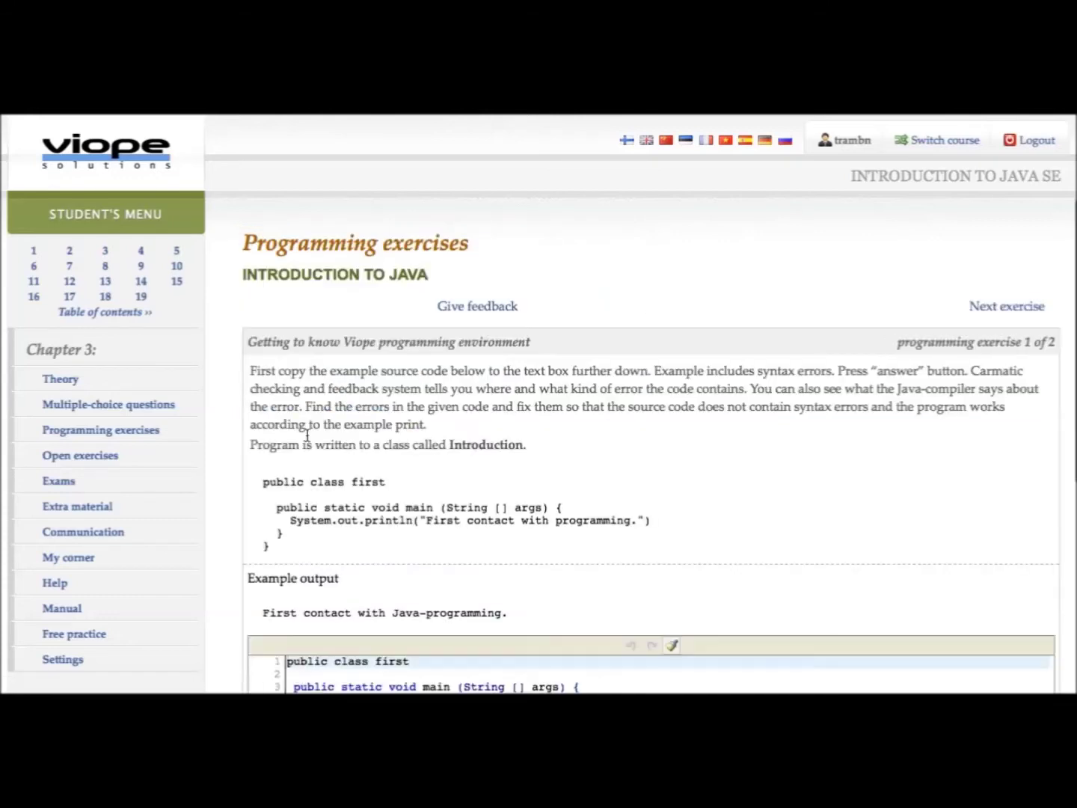
scroll(476, 533, down, 5)
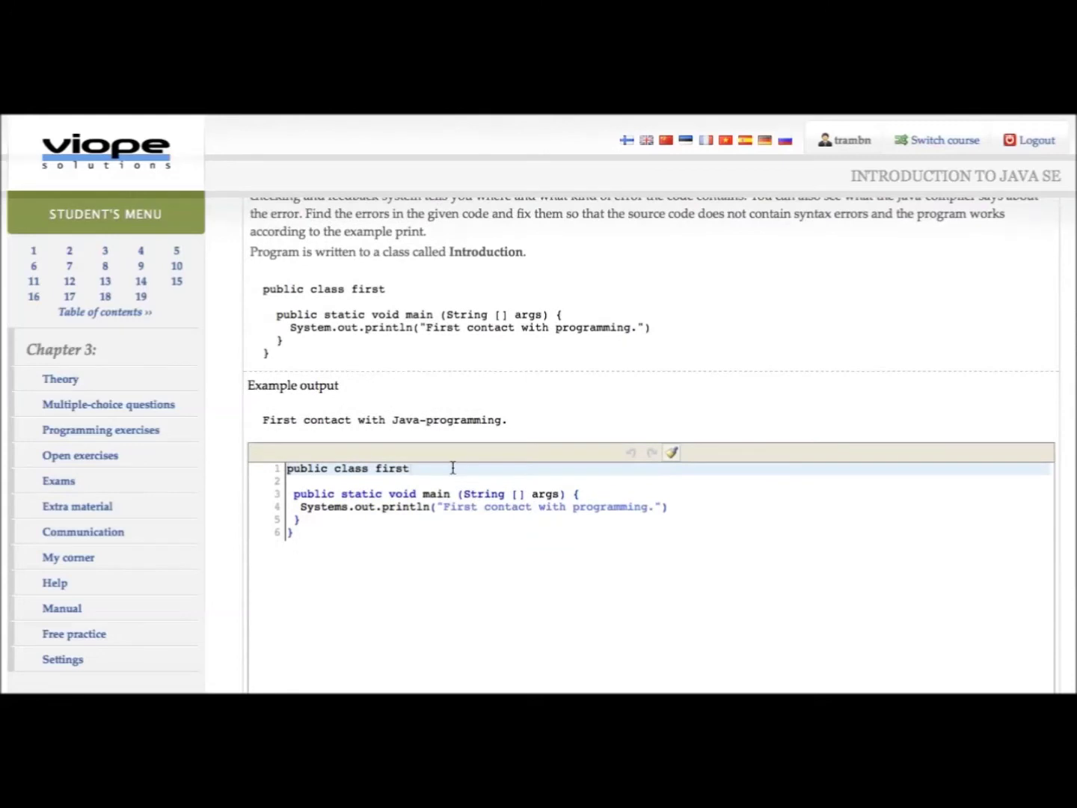
scroll(748, 500, down, 4)
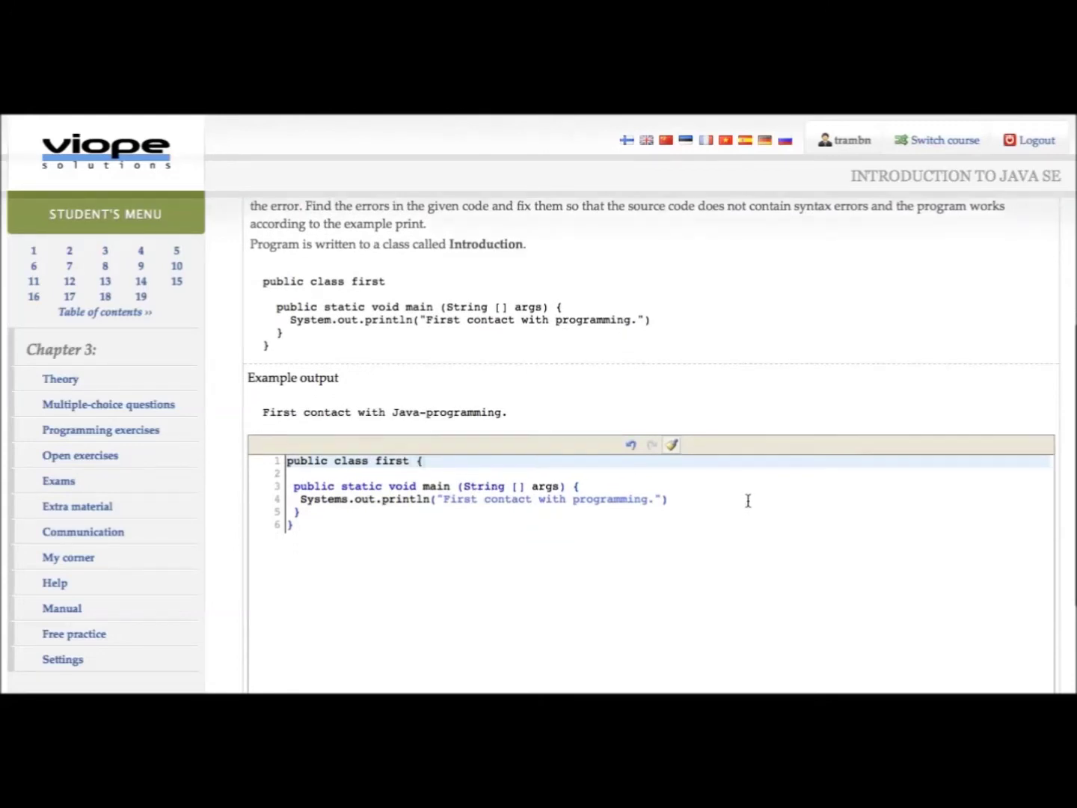
- Retest, review the missing-semicolon error and compiler message, then add the semicolon on line 4
click(924, 650)
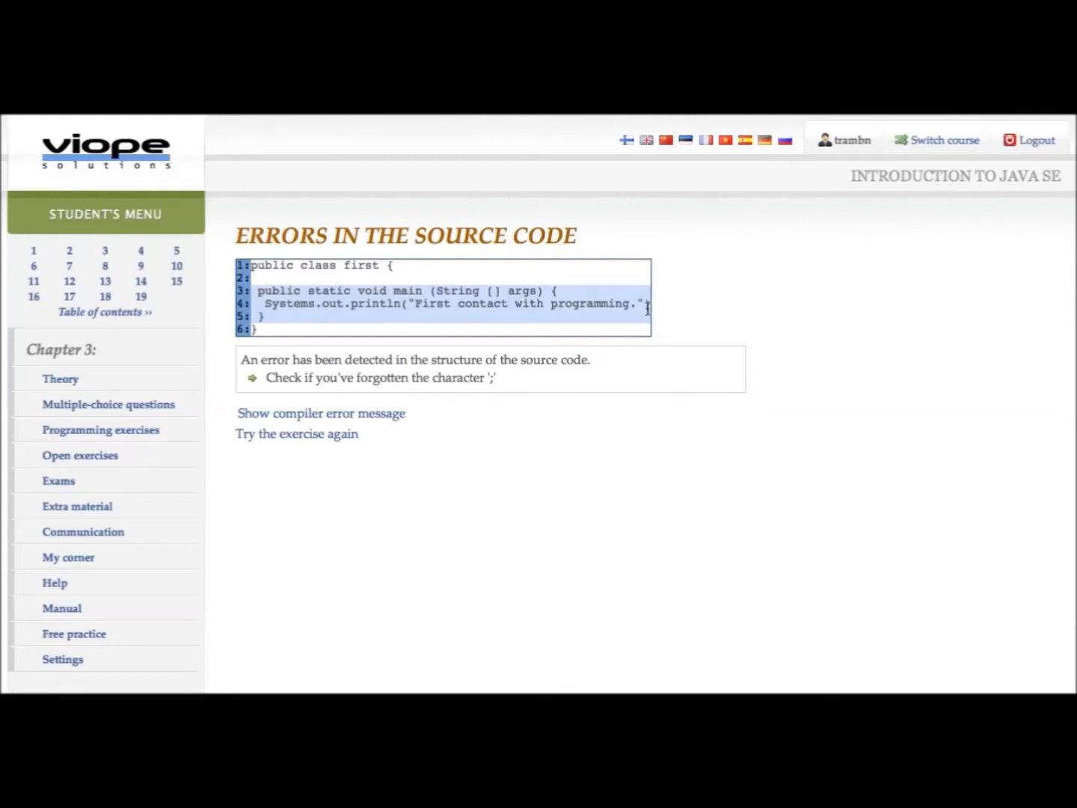
drag(506, 379, 271, 378)
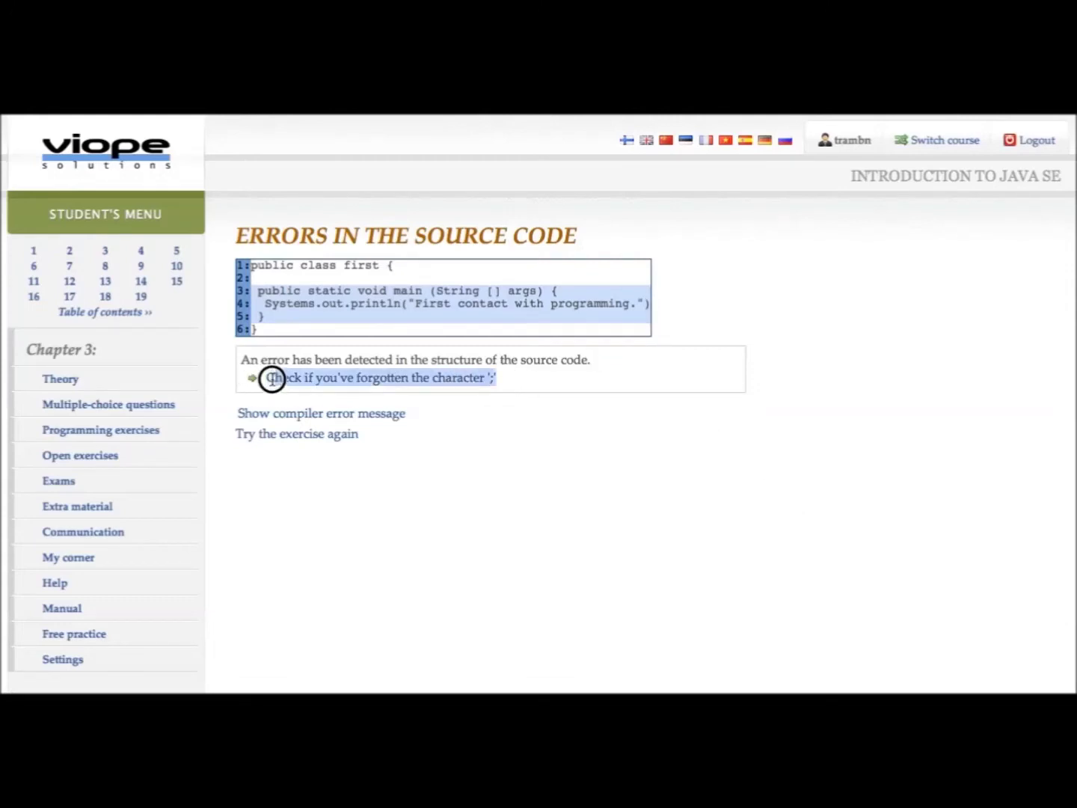
click(356, 421)
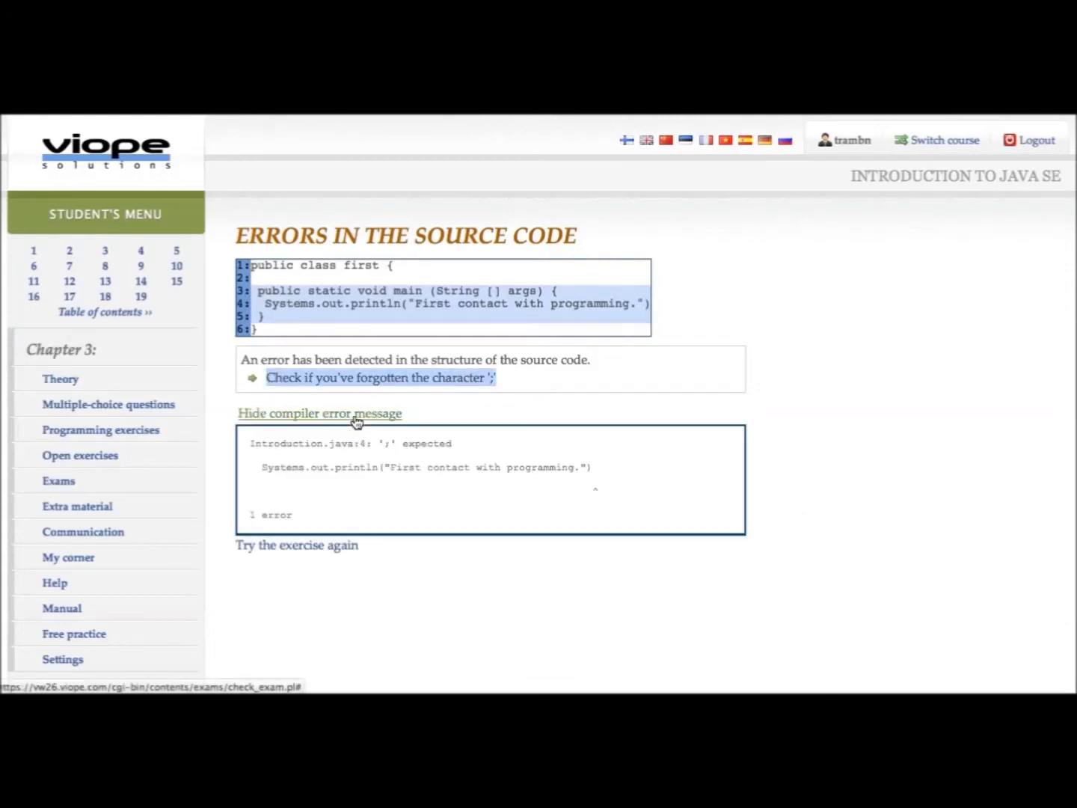
click(356, 420)
click(336, 439)
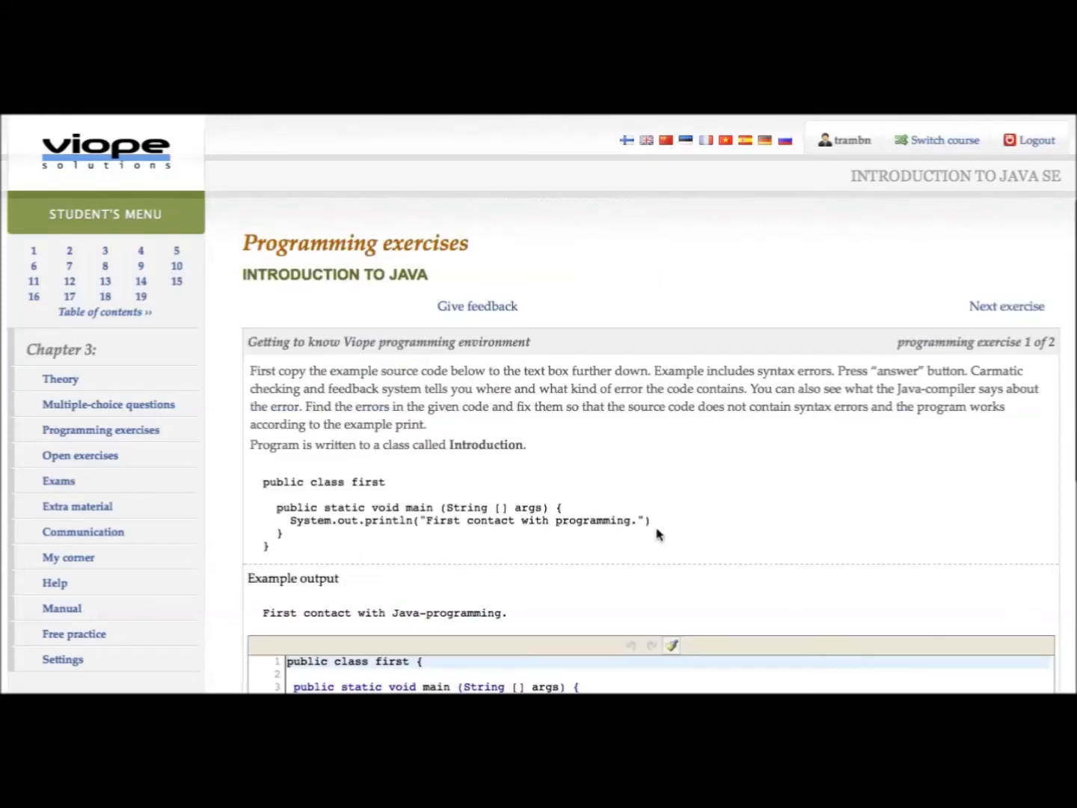
scroll(721, 549, down, 4)
click(722, 552)
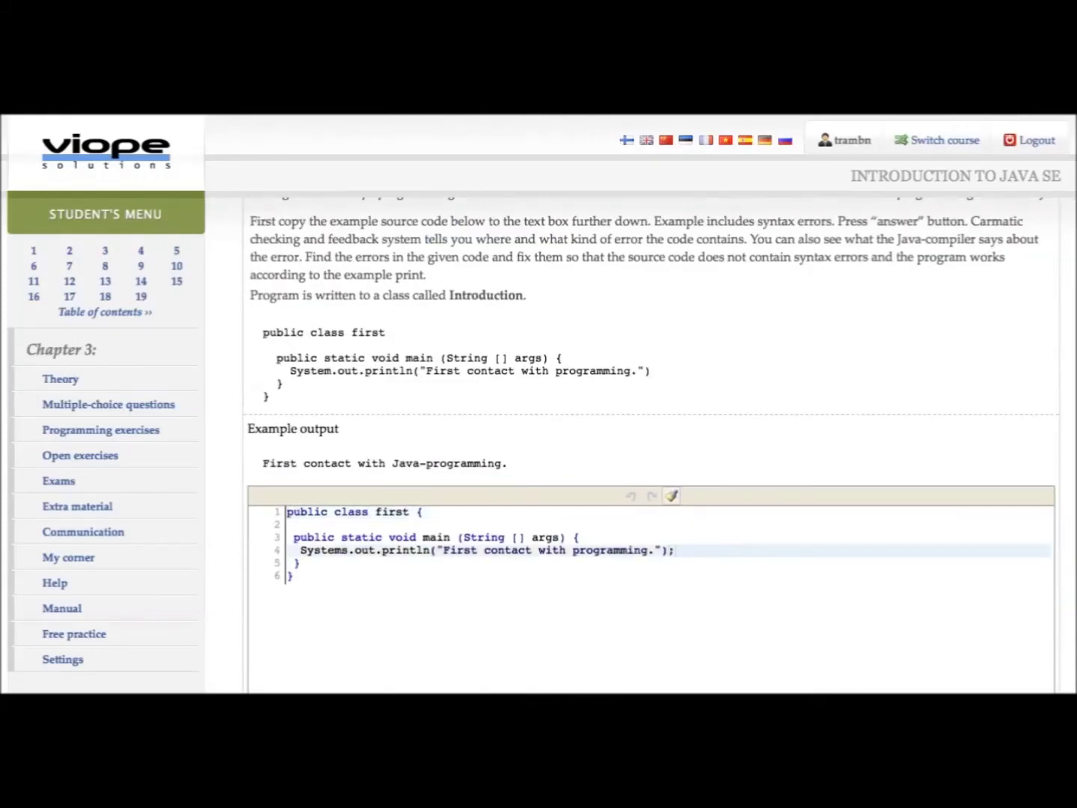
scroll(721, 550, down, 5)
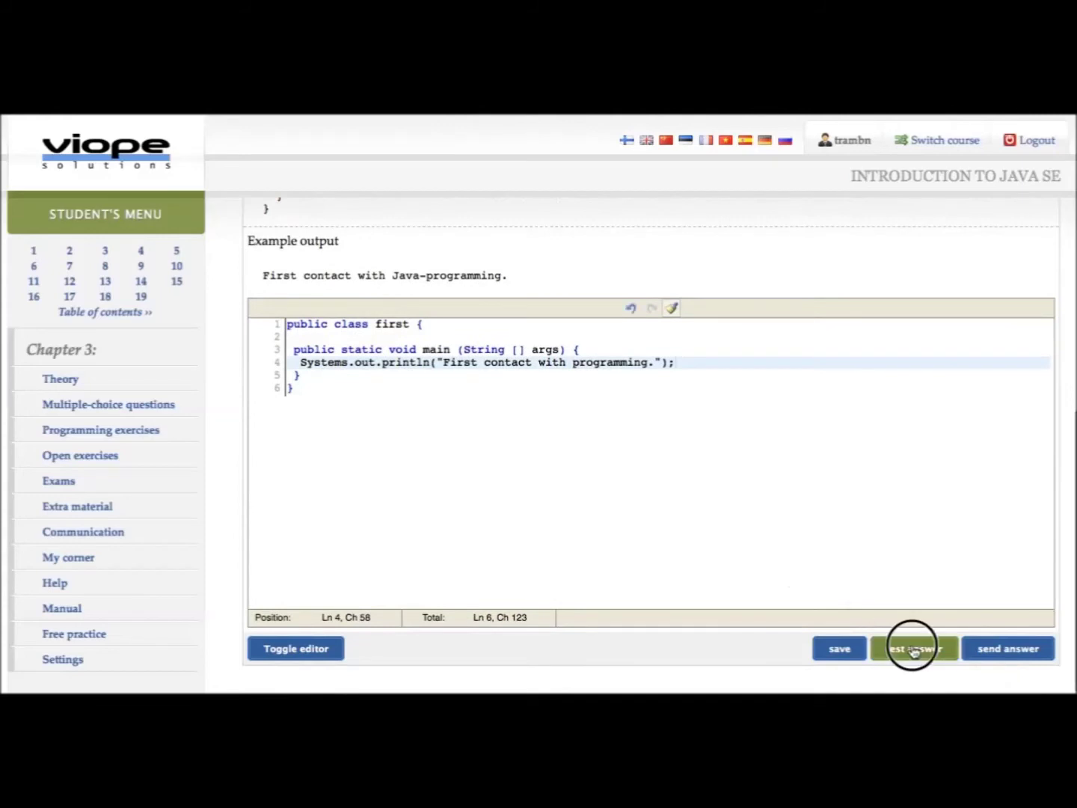
- Retest to see the class-name error, then change the class name first to Introduction
click(914, 650)
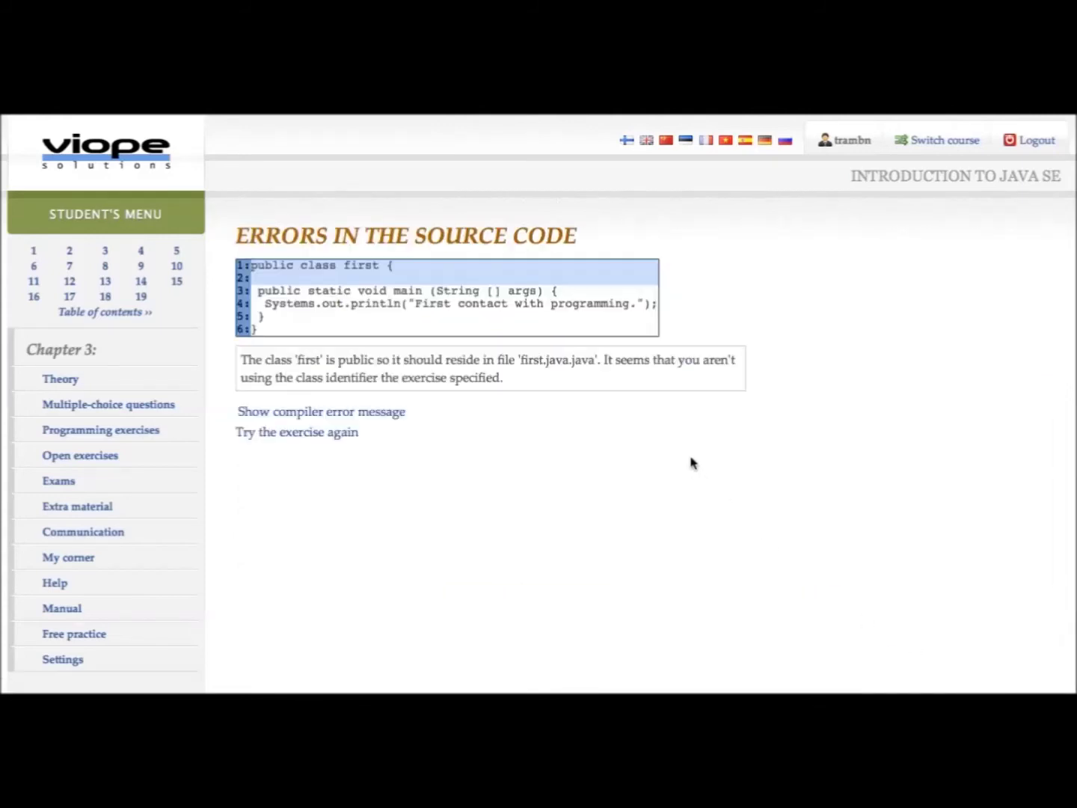
drag(524, 378, 243, 360)
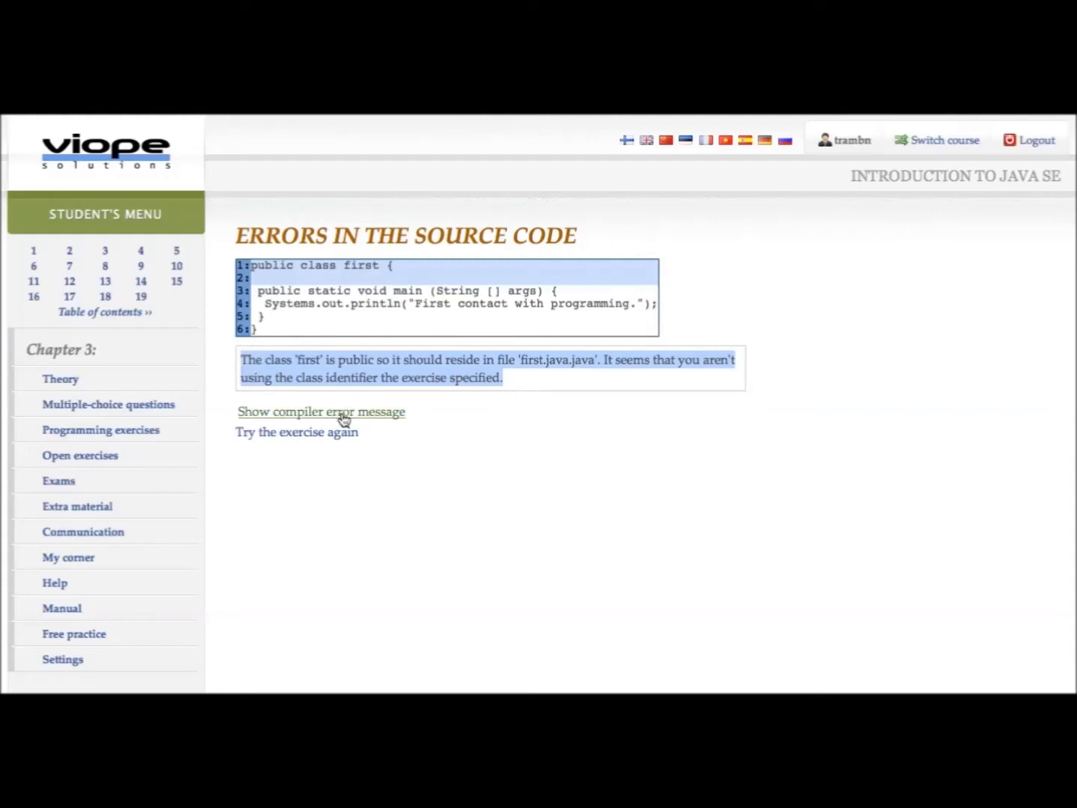
click(337, 440)
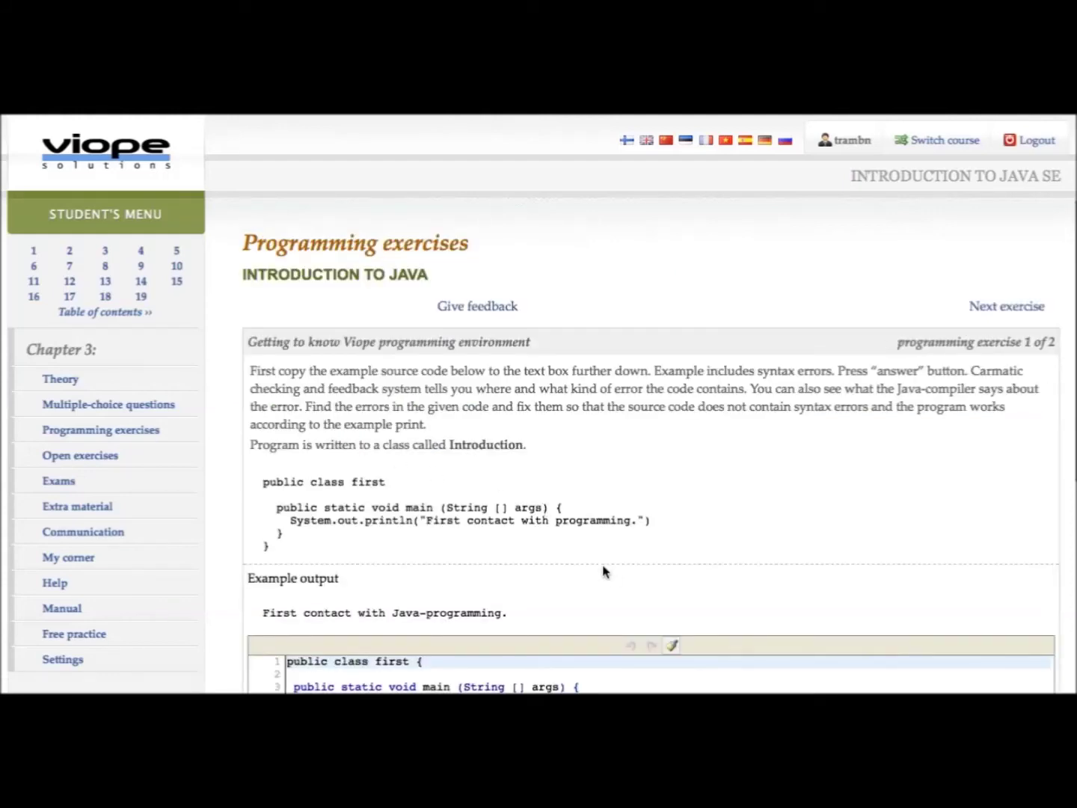
scroll(604, 571, down, 3)
drag(451, 330, 531, 349)
click(410, 547)
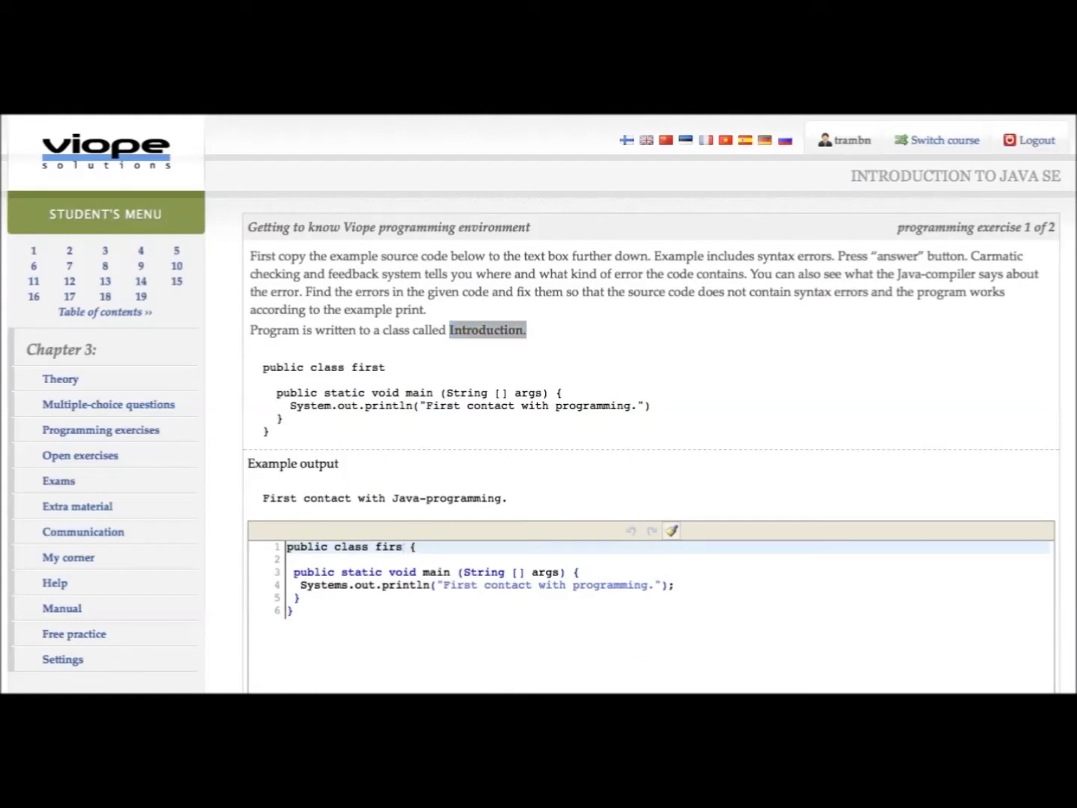
key(BackSpace)
key(BackSpace)
key(BackSpace)
key(BackSpace)
text(Introduction)
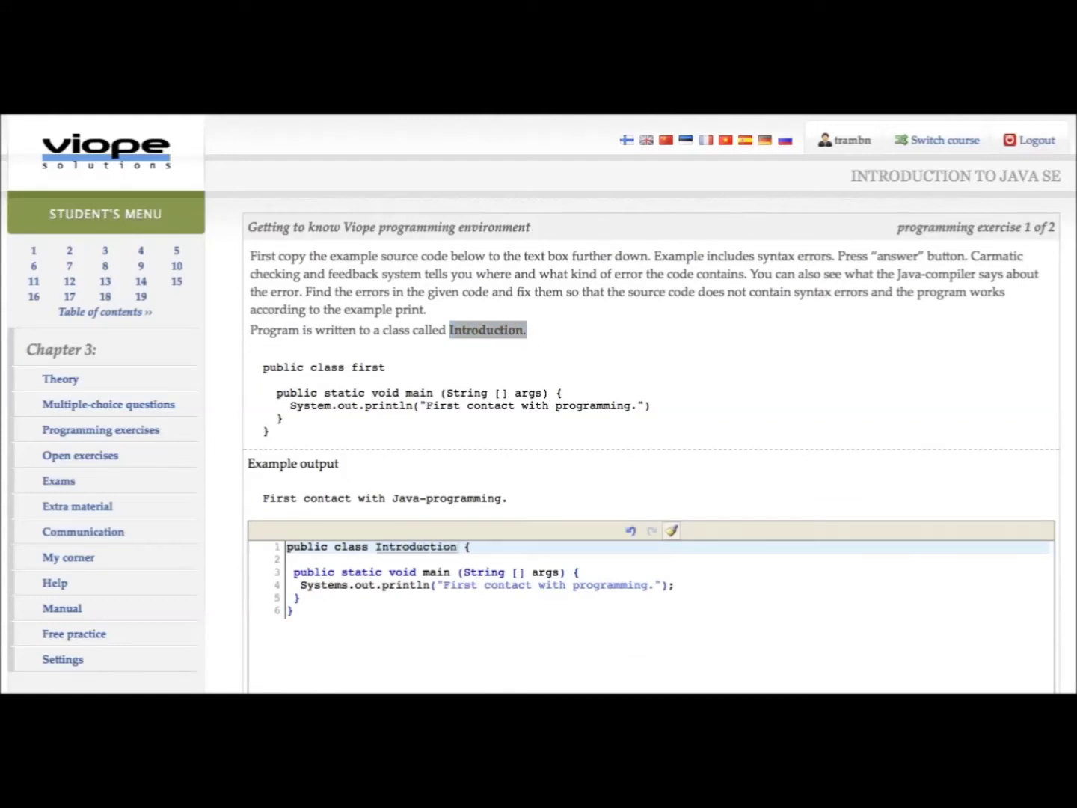
scroll(679, 590, down, 5)
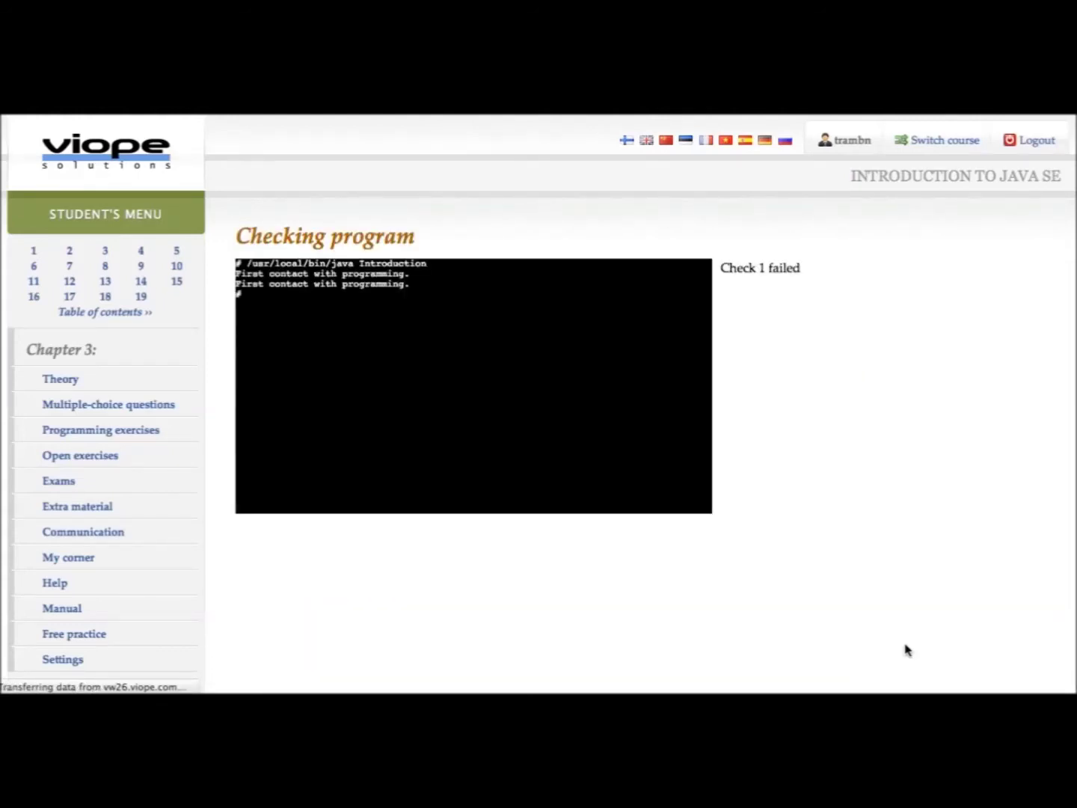
- Compare the program's output with the expected 'First contact with Java-programming.' line
scroll(756, 504, down, 2)
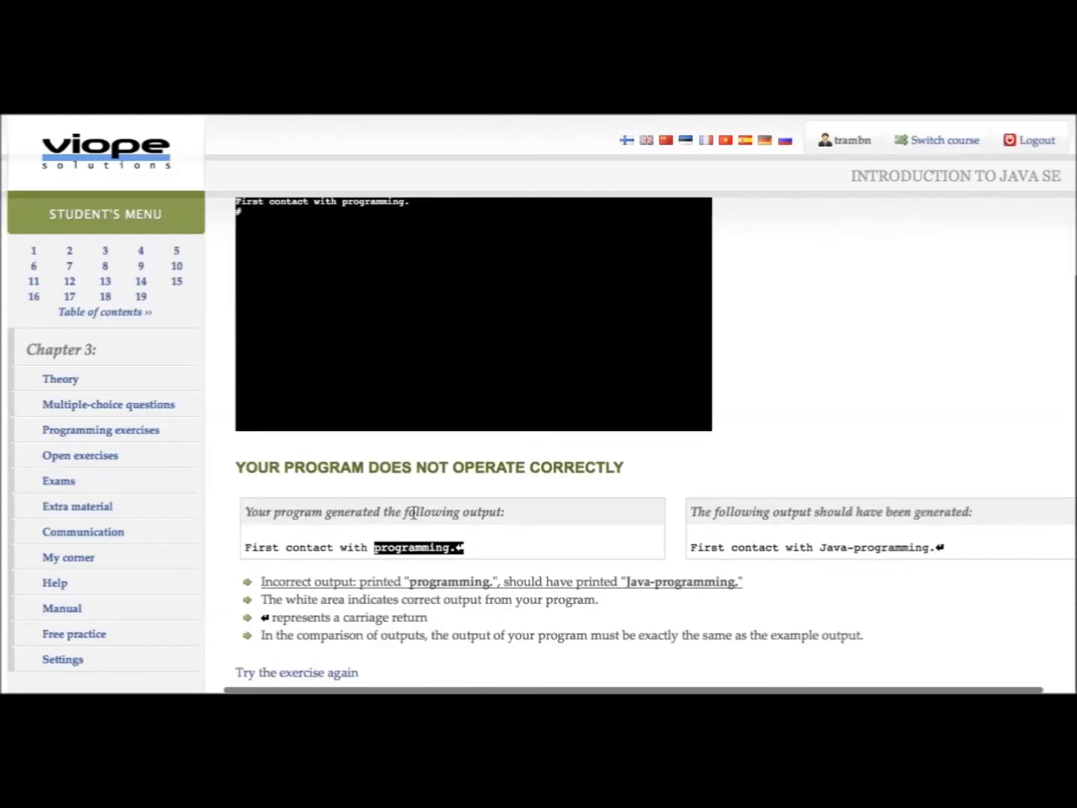
drag(483, 548, 246, 548)
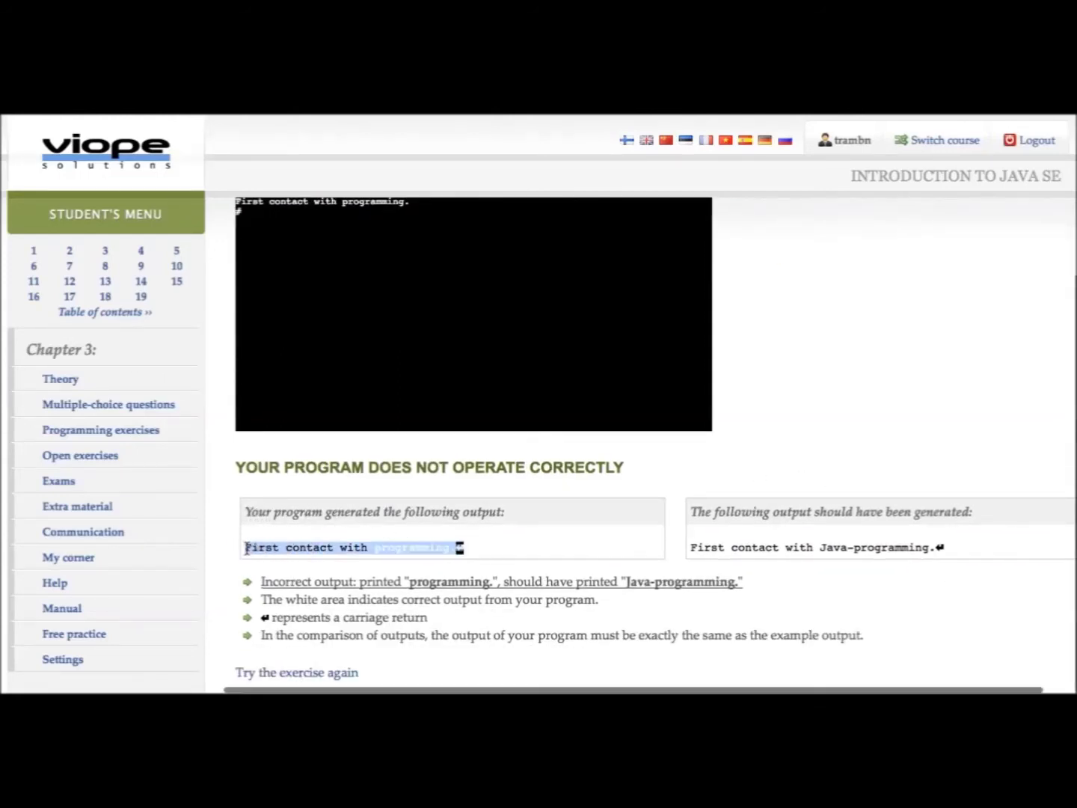
click(491, 554)
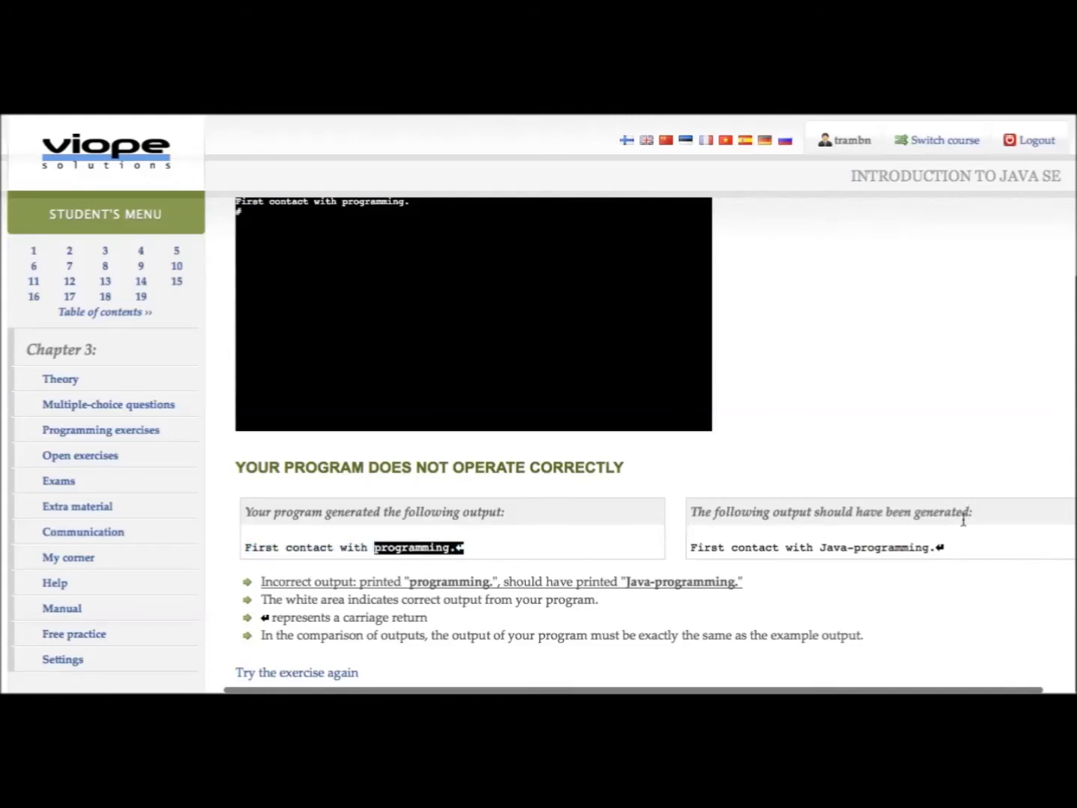
drag(947, 551, 700, 547)
click(748, 561)
- Insert 'Java-' before 'programming' on line 4 and test the answer again
click(359, 673)
scroll(524, 633, down, 1)
scroll(570, 625, down, 1)
click(582, 557)
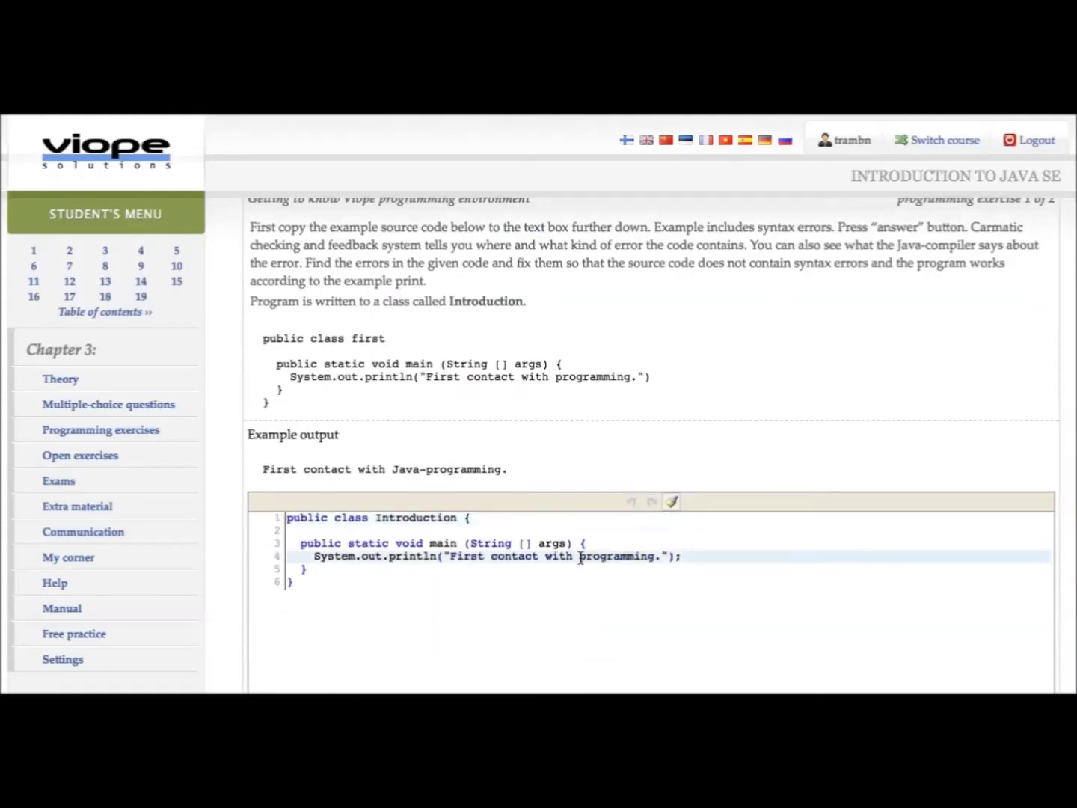
drag(392, 469, 509, 469)
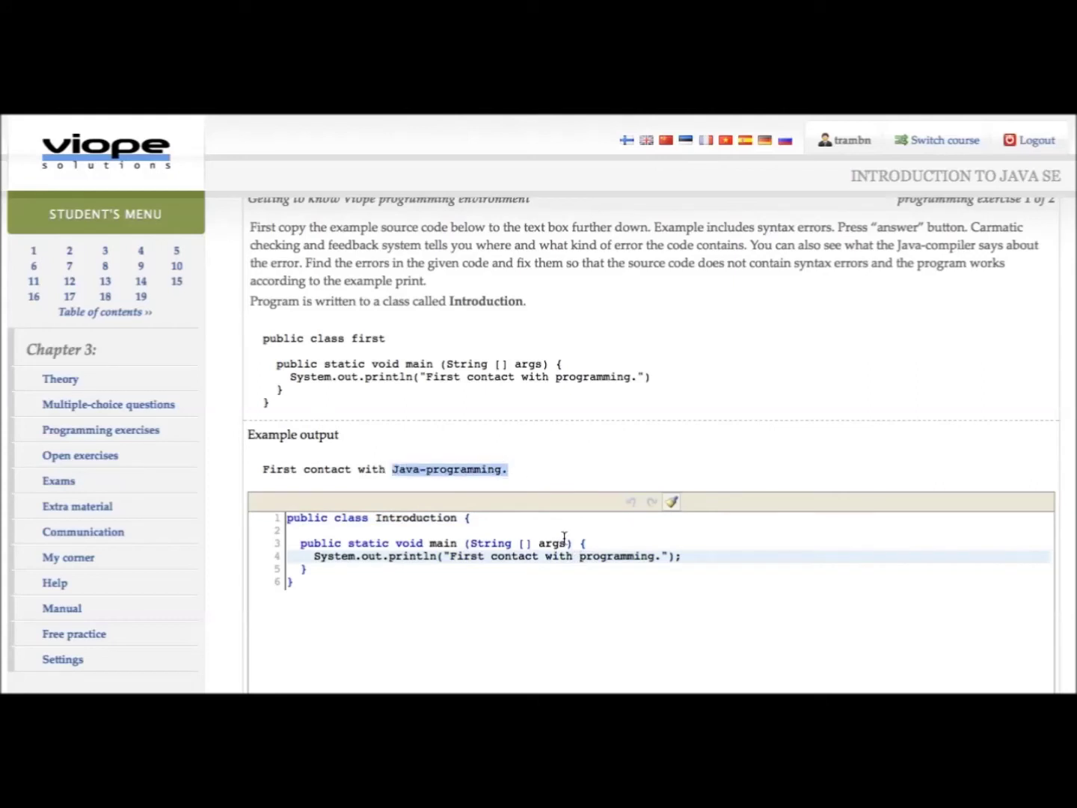
click(579, 558)
text(Java-)
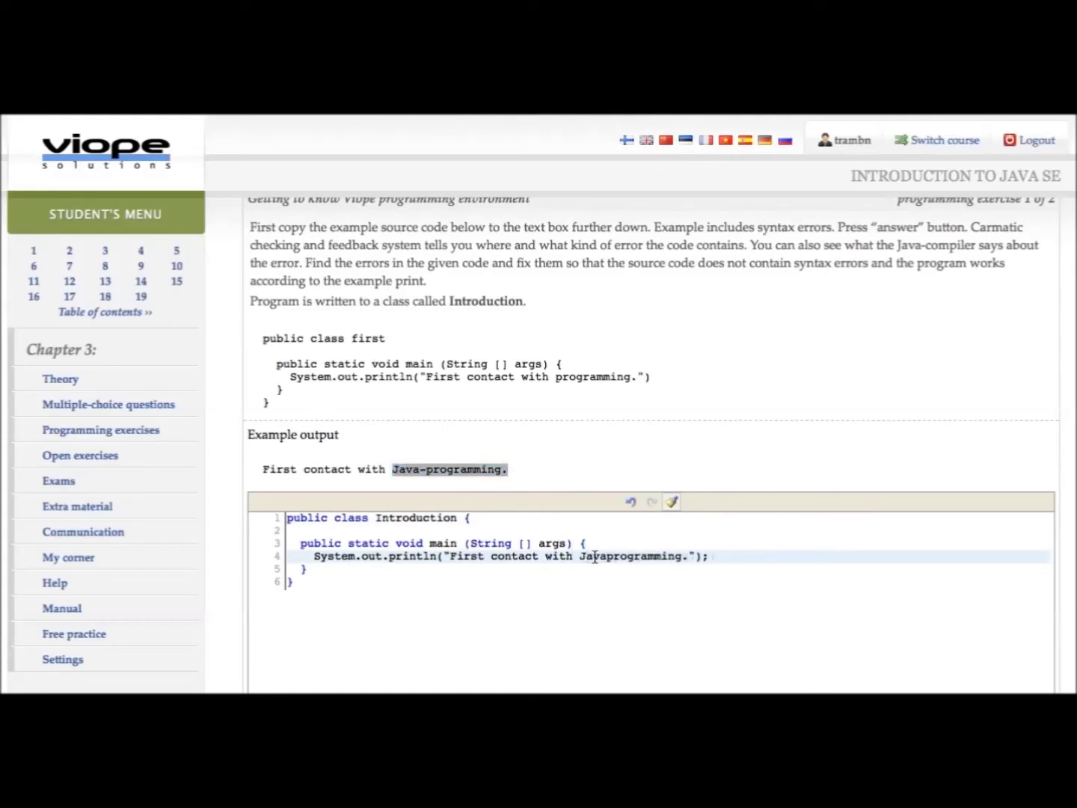
scroll(606, 598, down, 2)
click(896, 653)
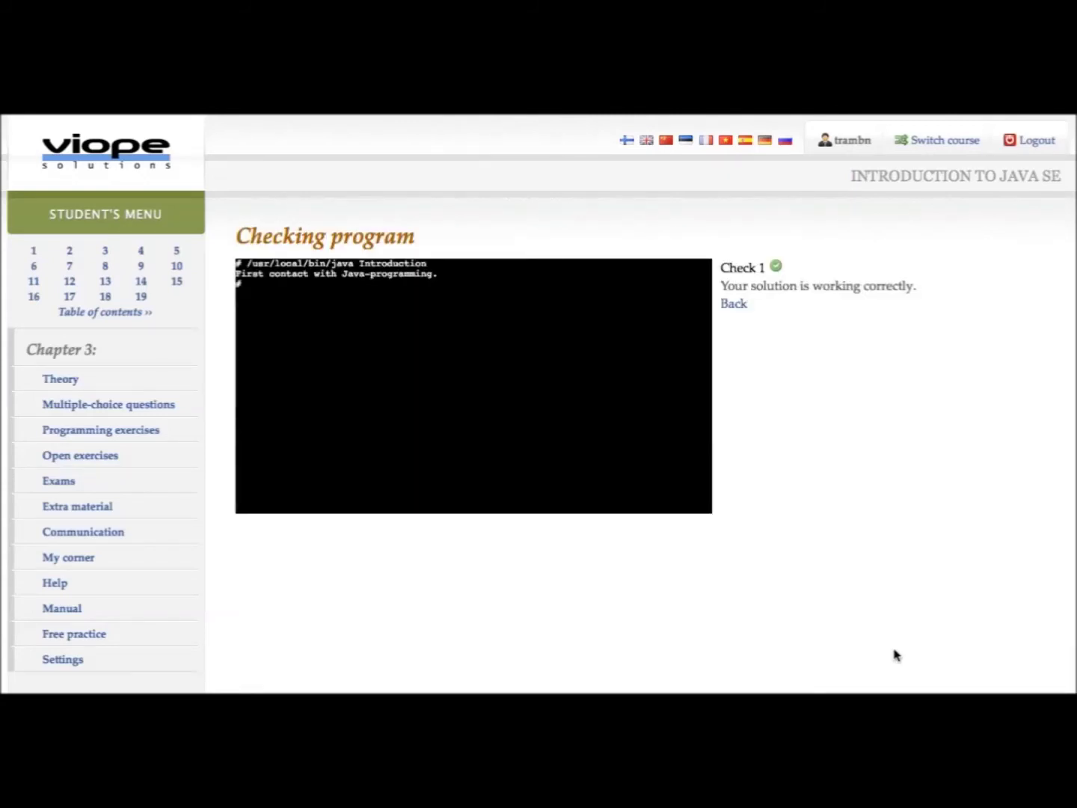
- Draft 'The main difference..' as the chapter 19 open-exercise answer, then open the Exams list
click(159, 461)
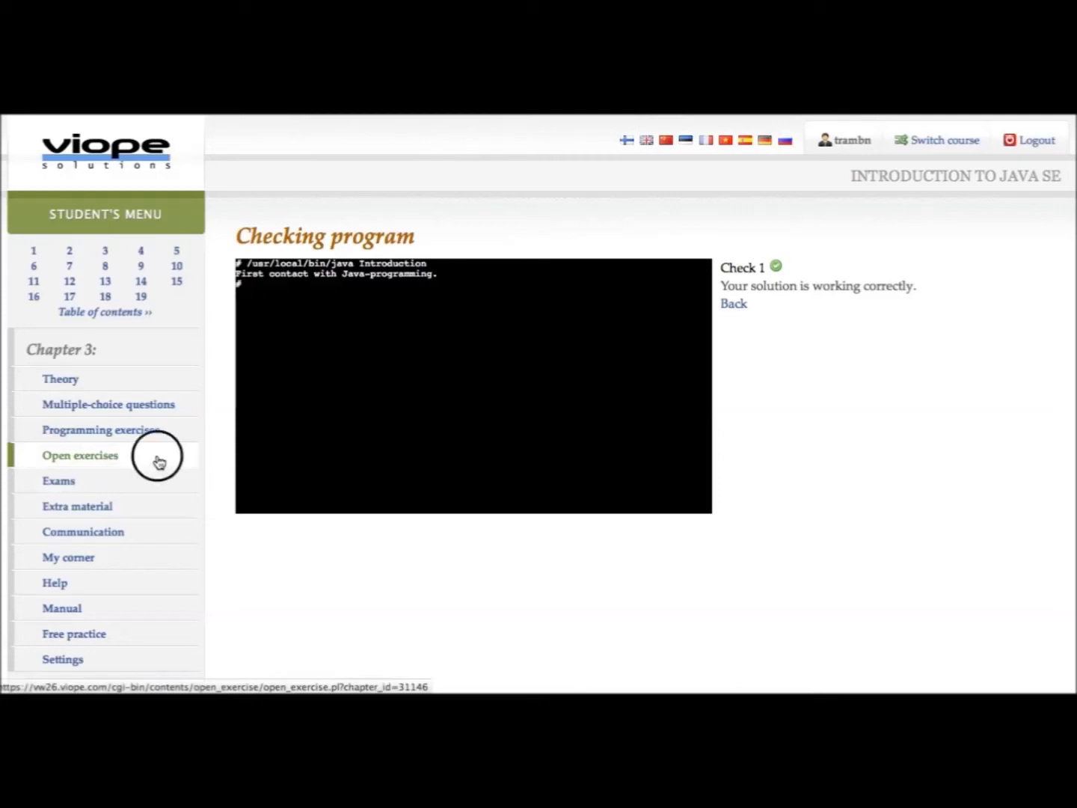
click(414, 286)
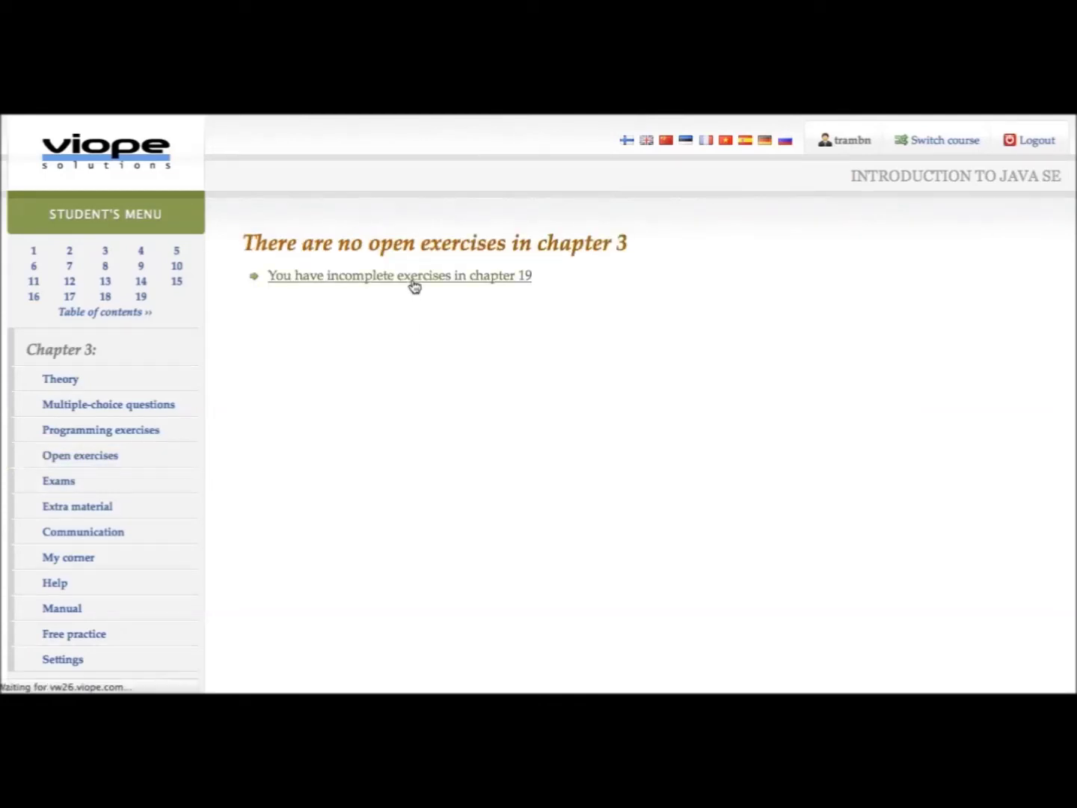
click(407, 385)
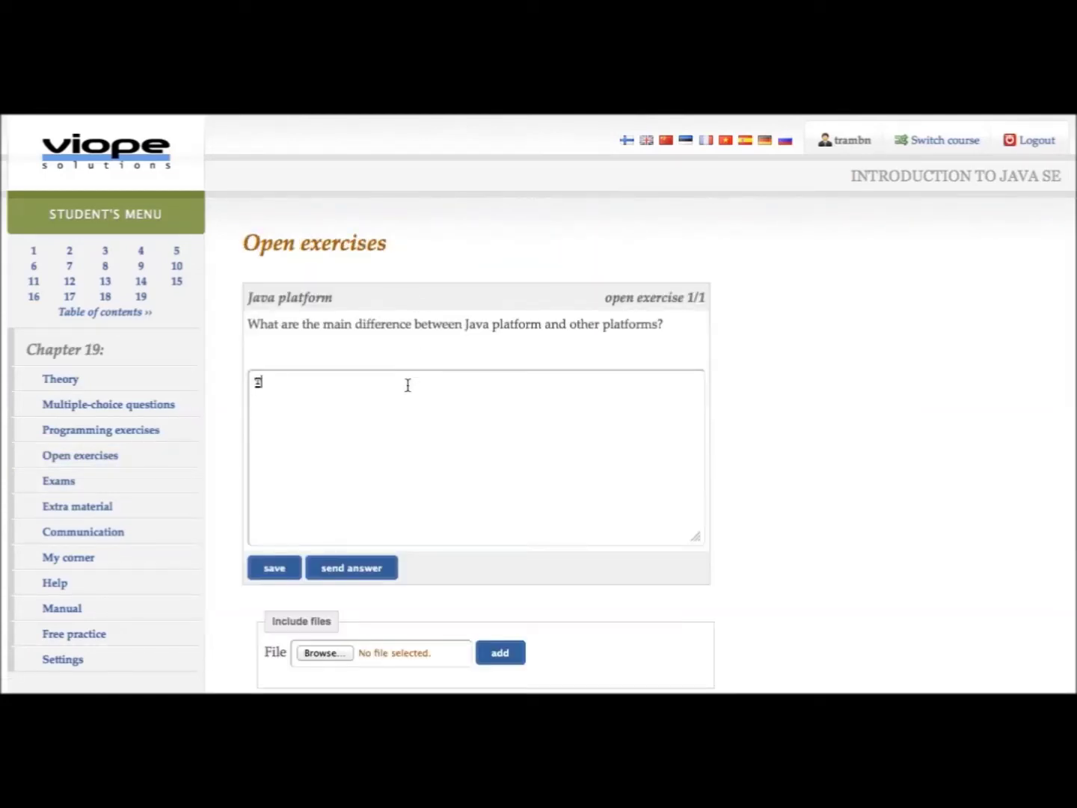
text(The main difference....)
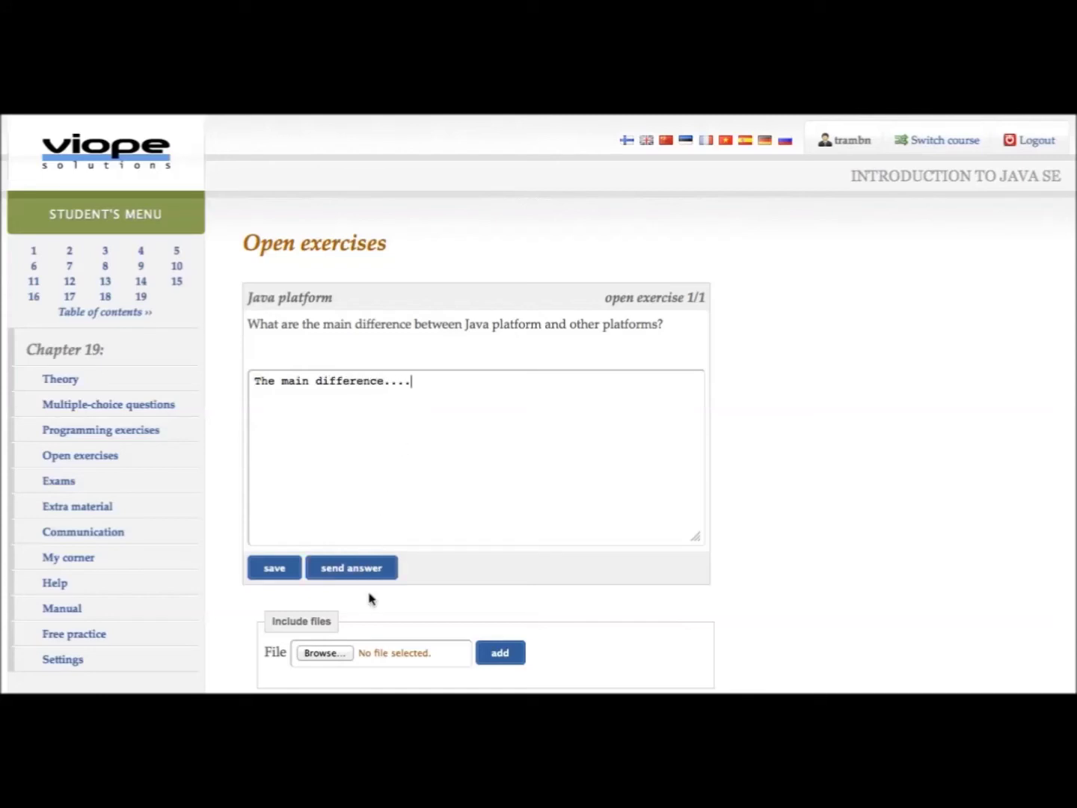
scroll(337, 657, down, 2)
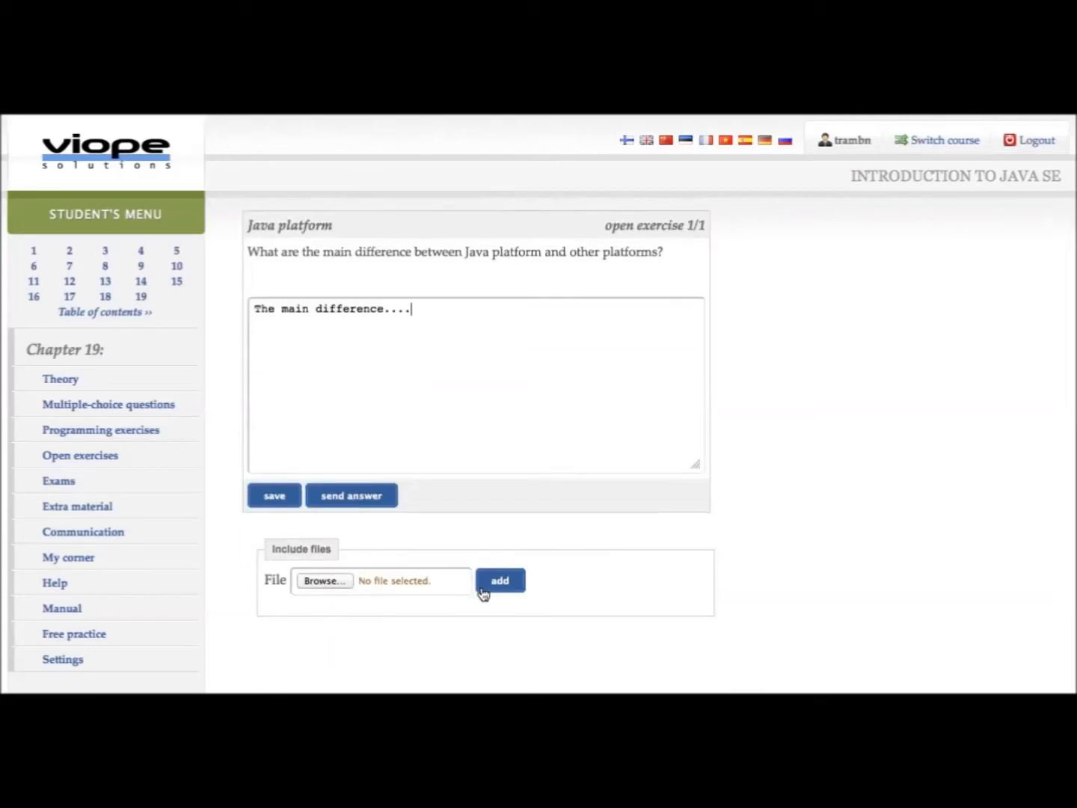
click(172, 480)
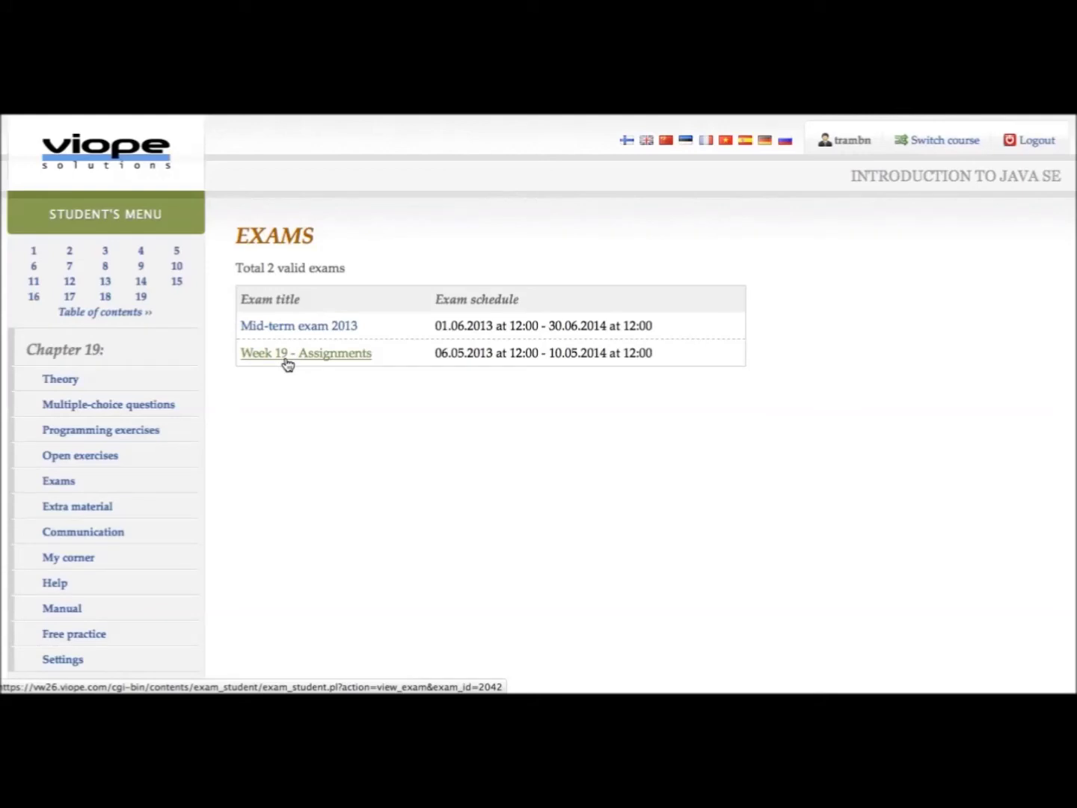
- Check the Mid-term exam 2013 dates, open the Week 19 - Assignments exam, then go to My corner
click(443, 328)
drag(443, 327, 648, 323)
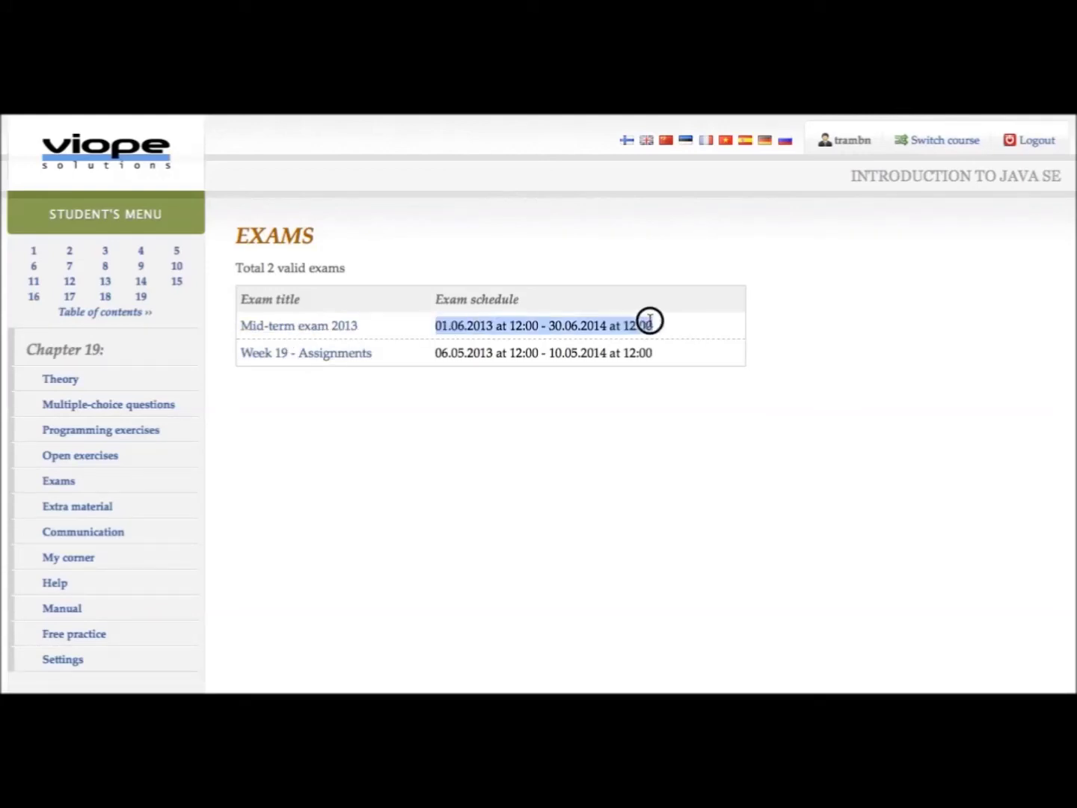
click(656, 327)
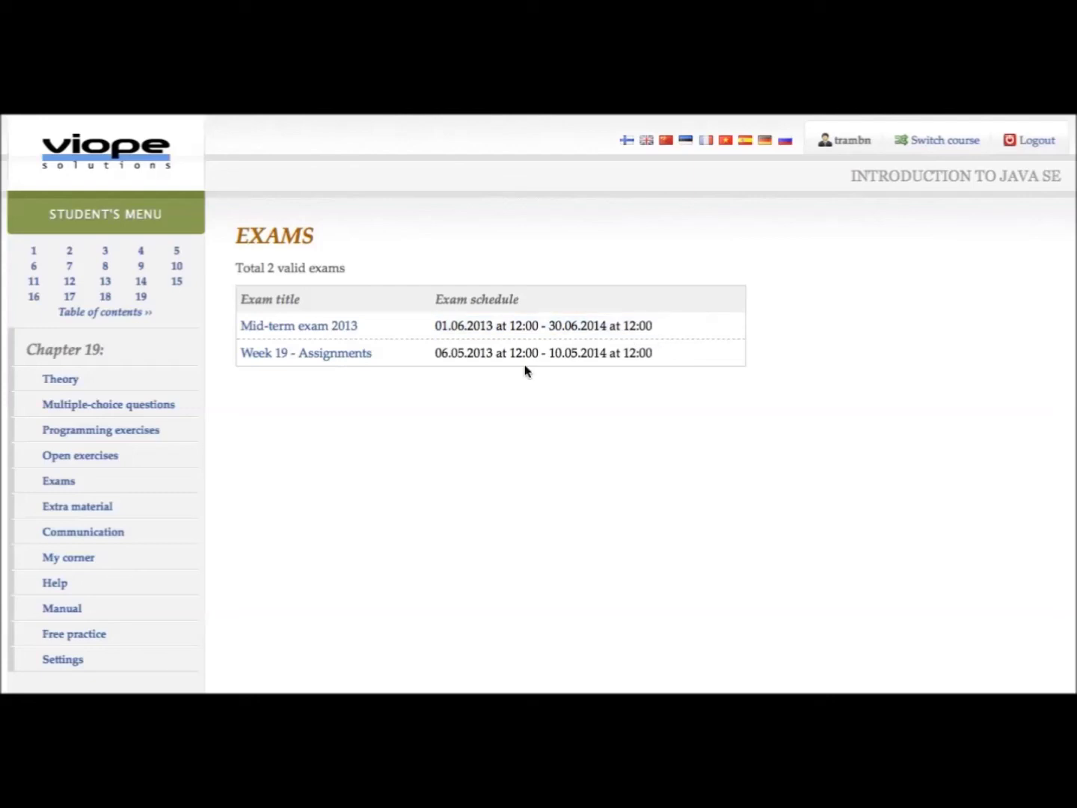
click(344, 353)
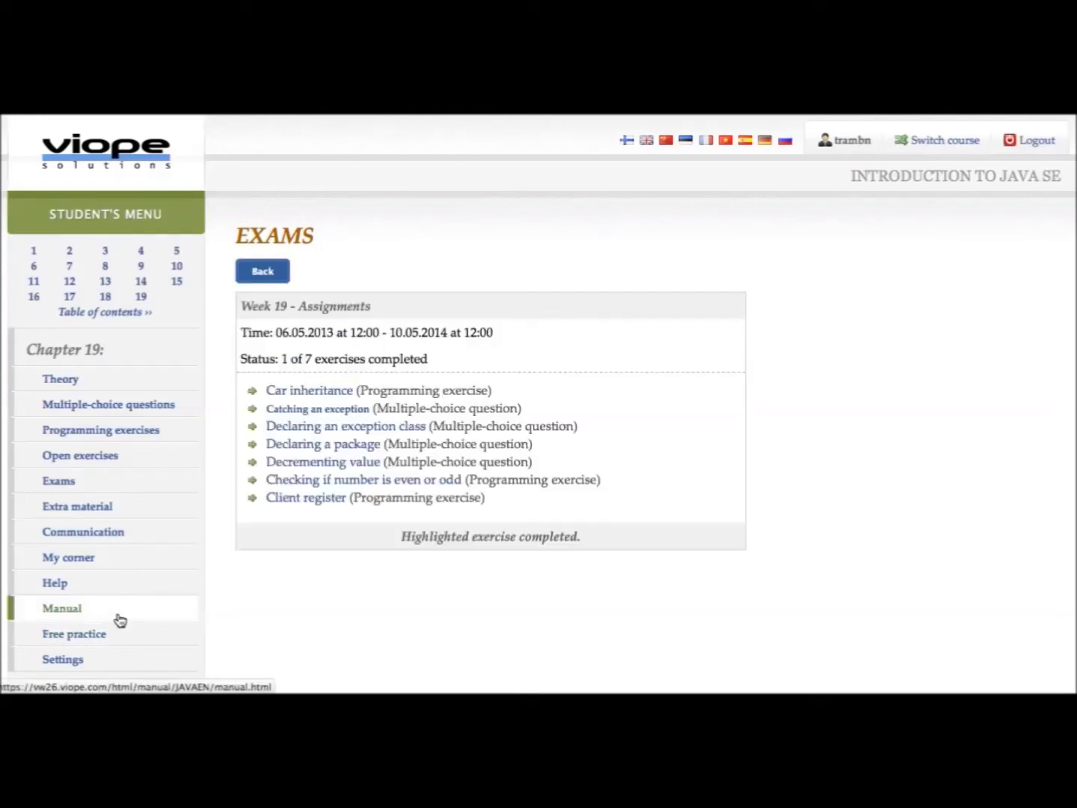
click(117, 562)
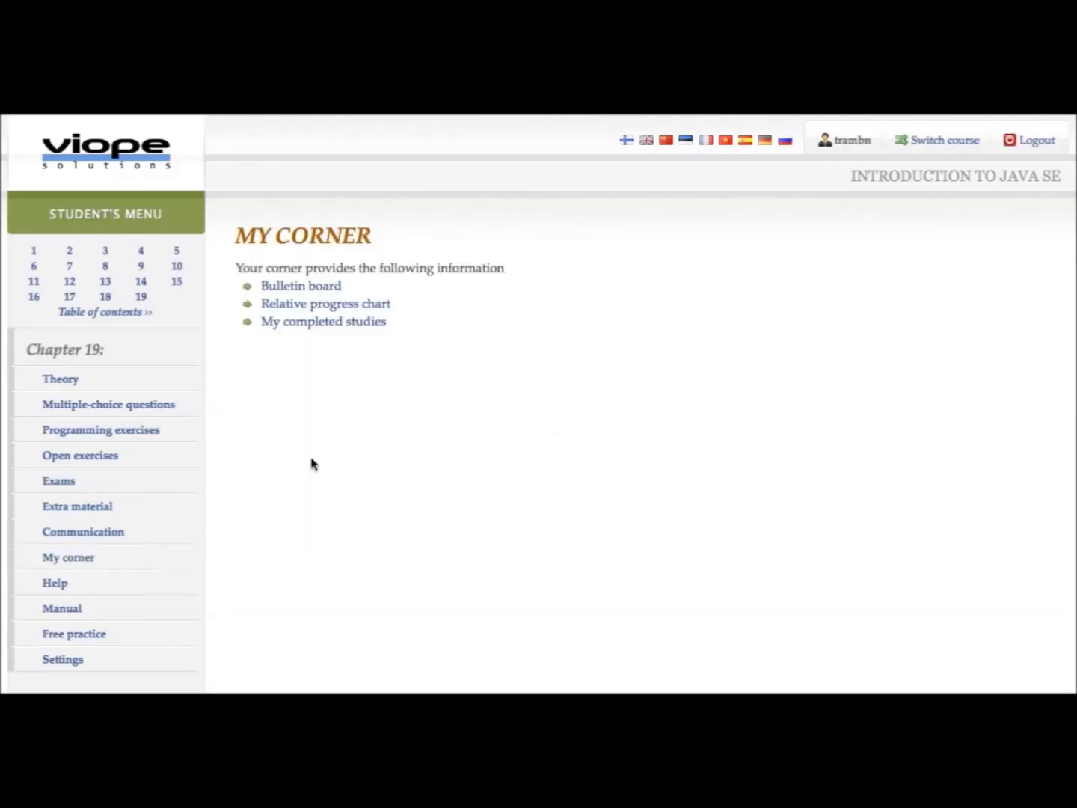
- Go to completed programming exercises, chapter 5 Printing, reading, operators, and open the Counting salary submission
click(338, 325)
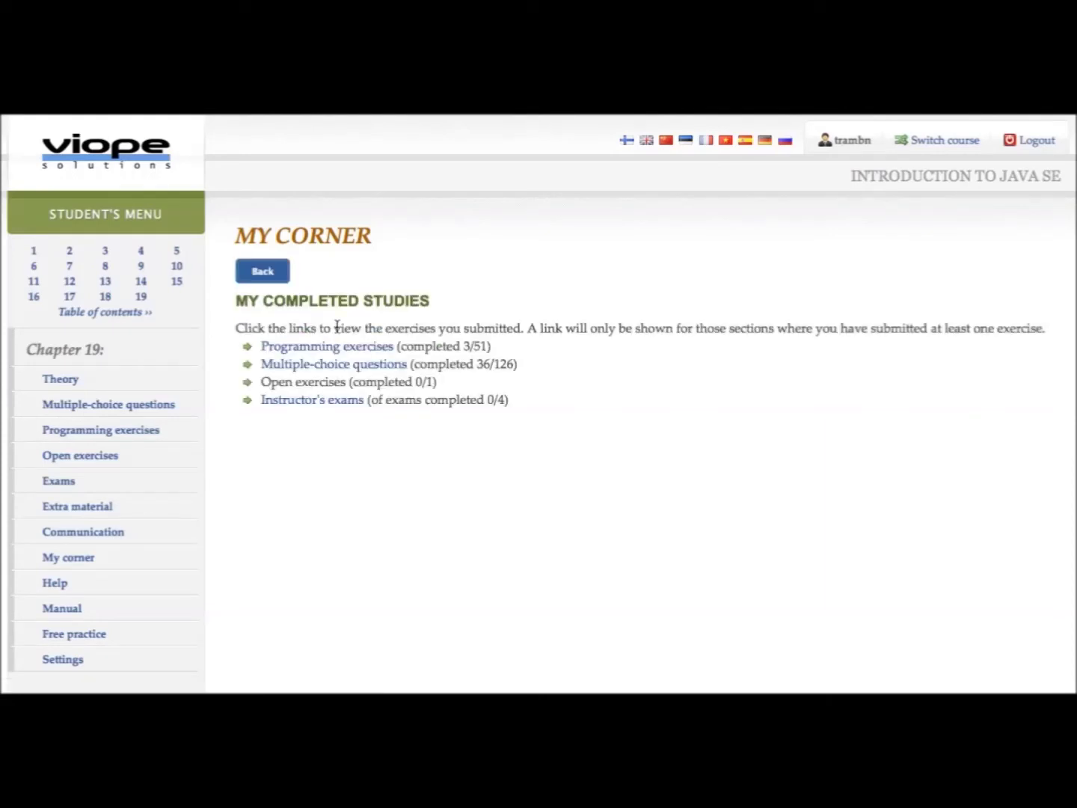
click(338, 359)
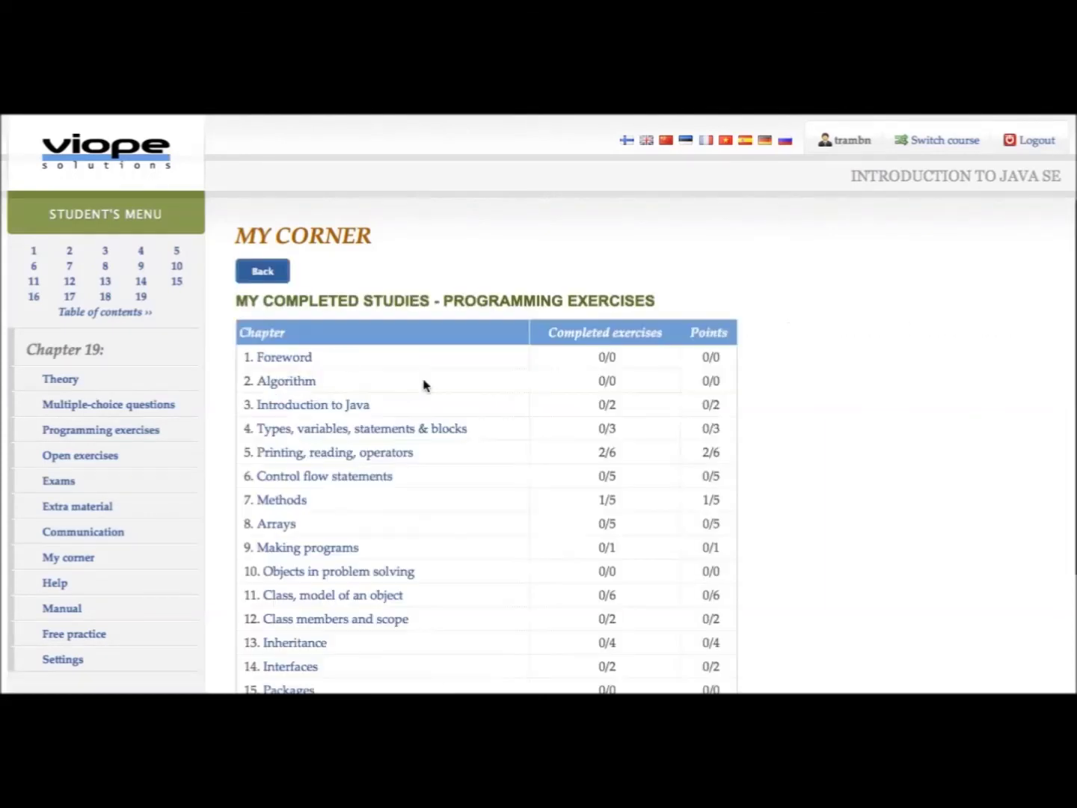
scroll(450, 409, down, 3)
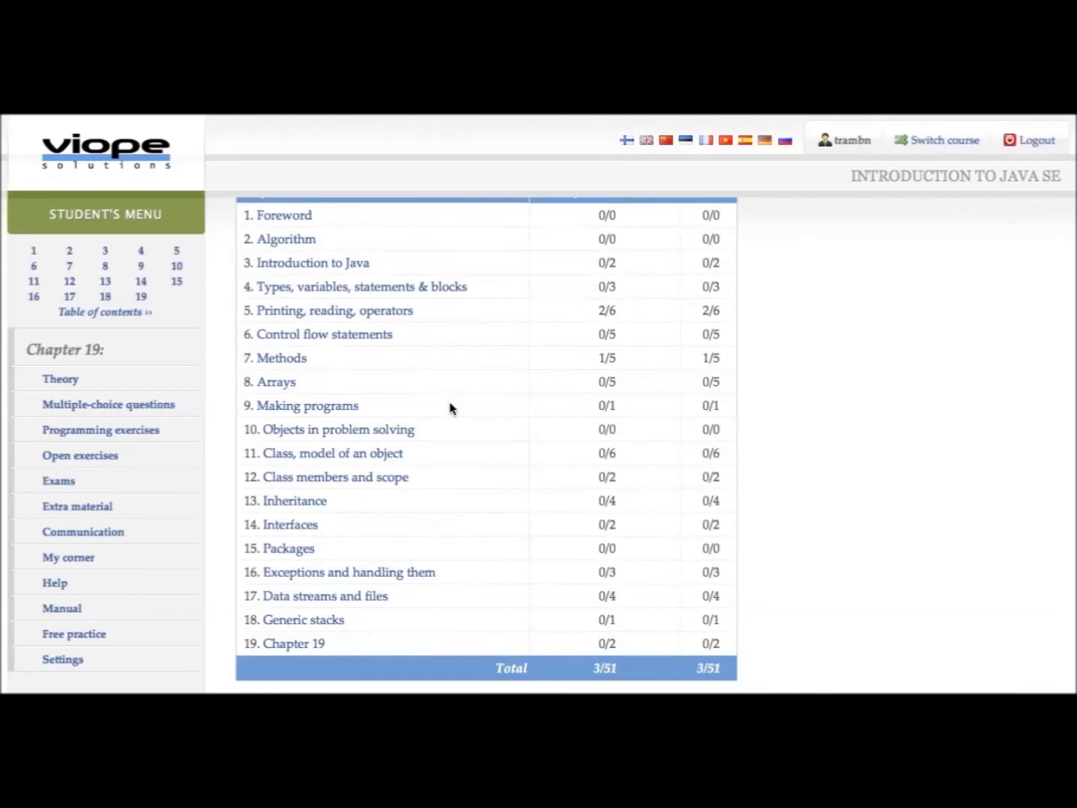
click(392, 313)
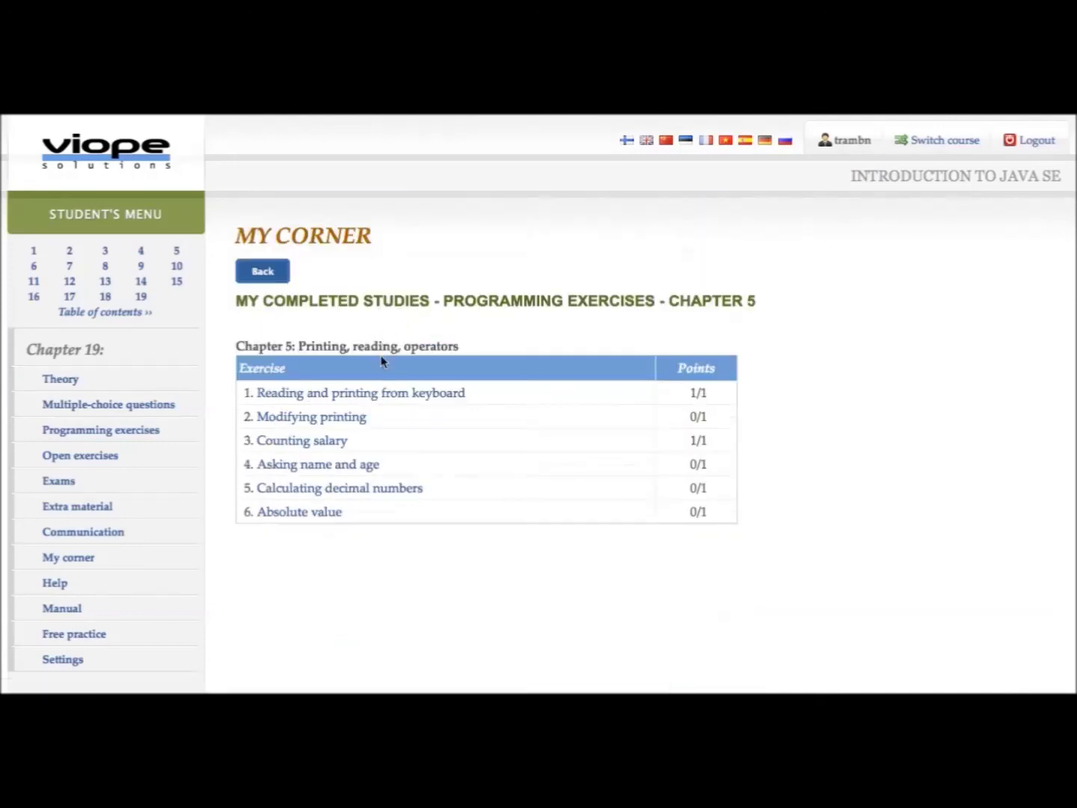
click(312, 442)
scroll(353, 441, down, 5)
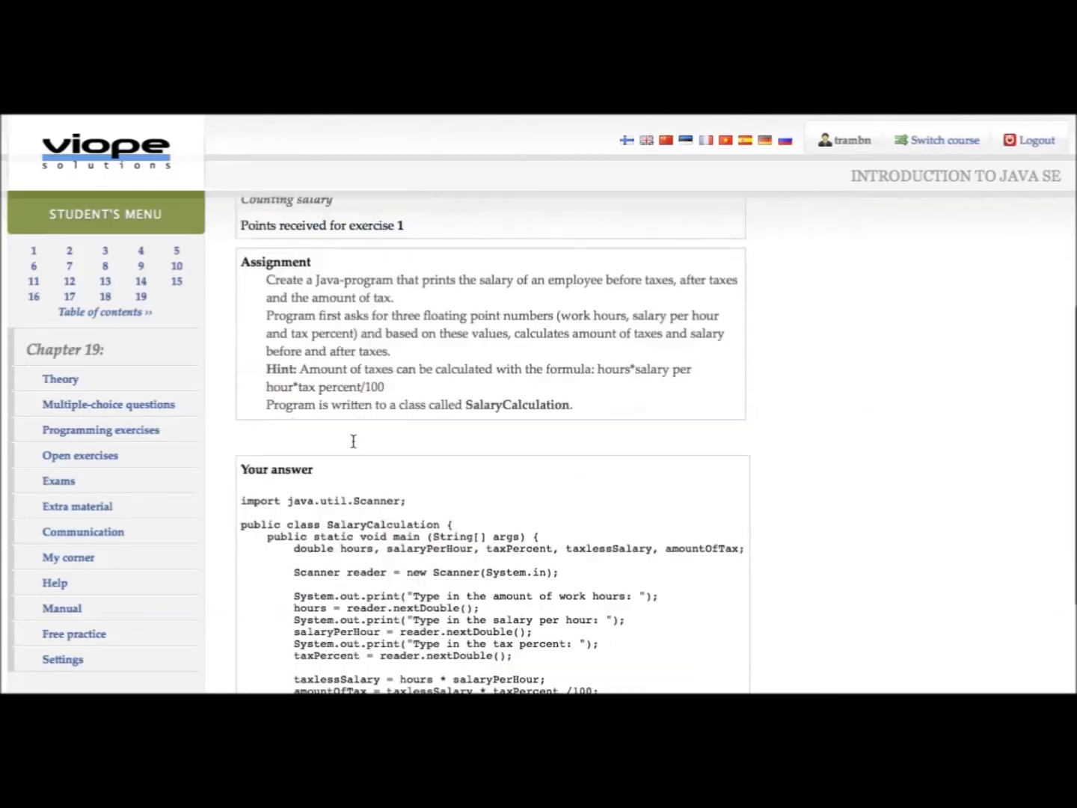
scroll(353, 441, up, 5)
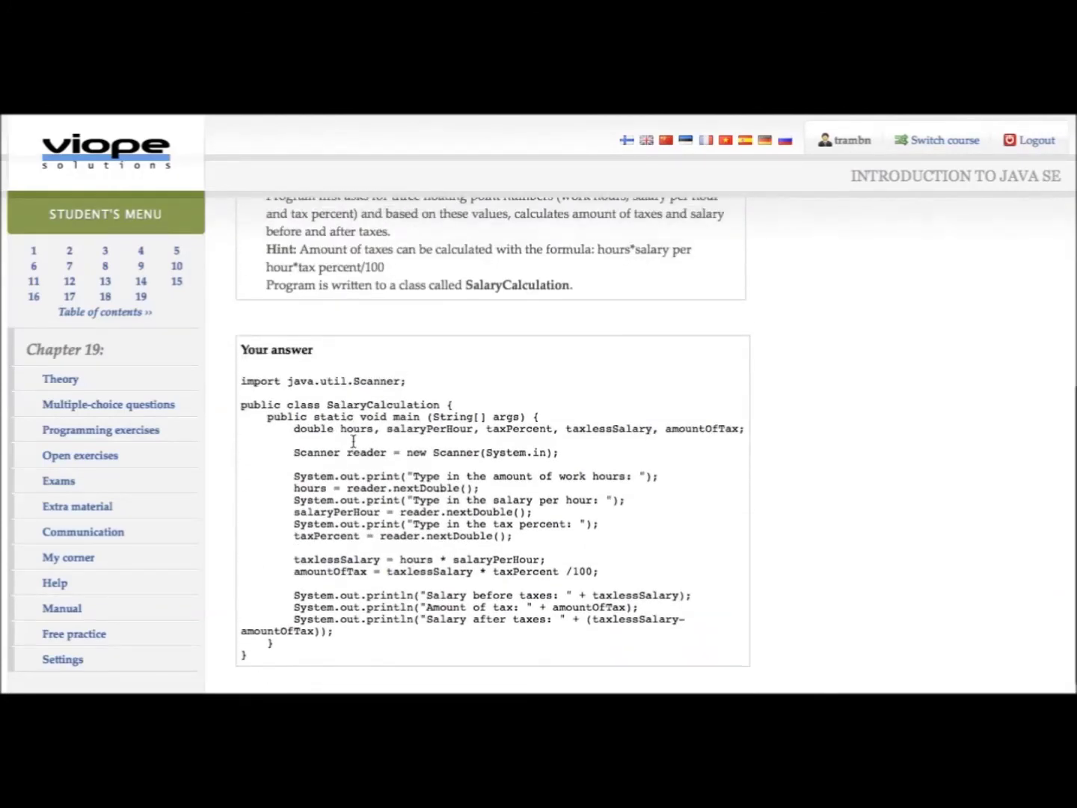
- Reveal the Counting salary example answer and scroll through it beside your own answer
click(538, 277)
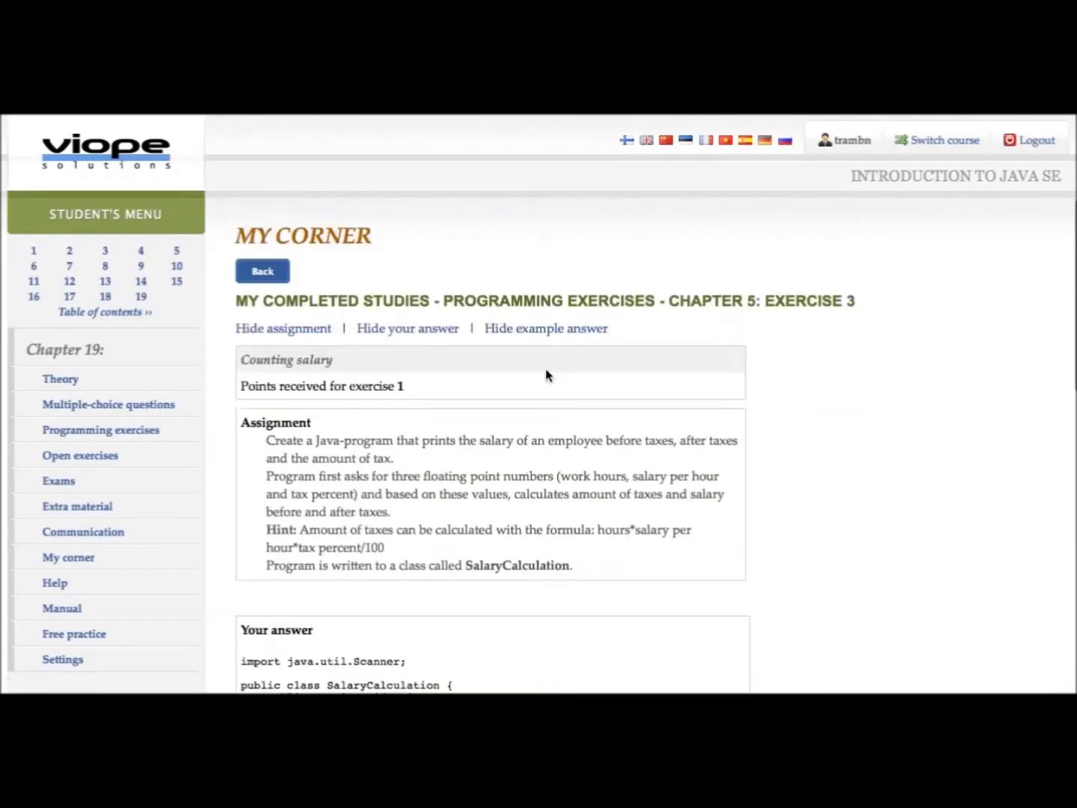
scroll(545, 370, down, 5)
scroll(543, 380, down, 1)
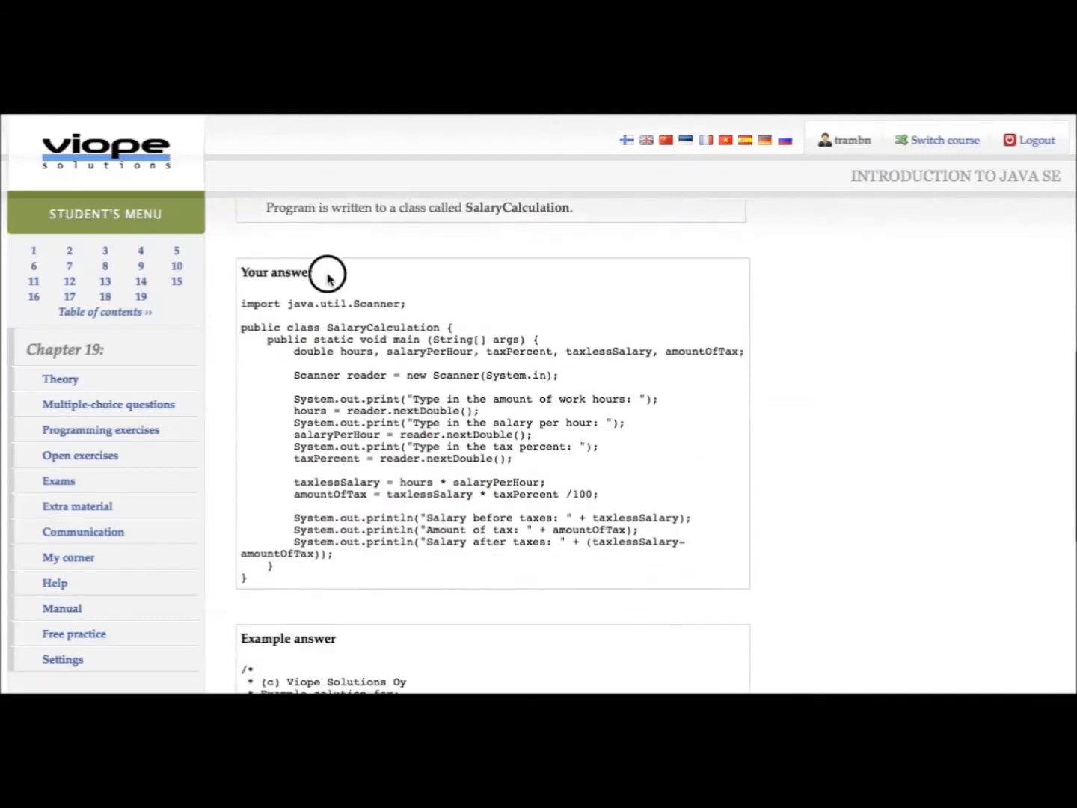
drag(314, 272, 246, 271)
scroll(356, 584, down, 5)
drag(337, 459, 239, 464)
click(382, 462)
scroll(414, 513, down, 5)
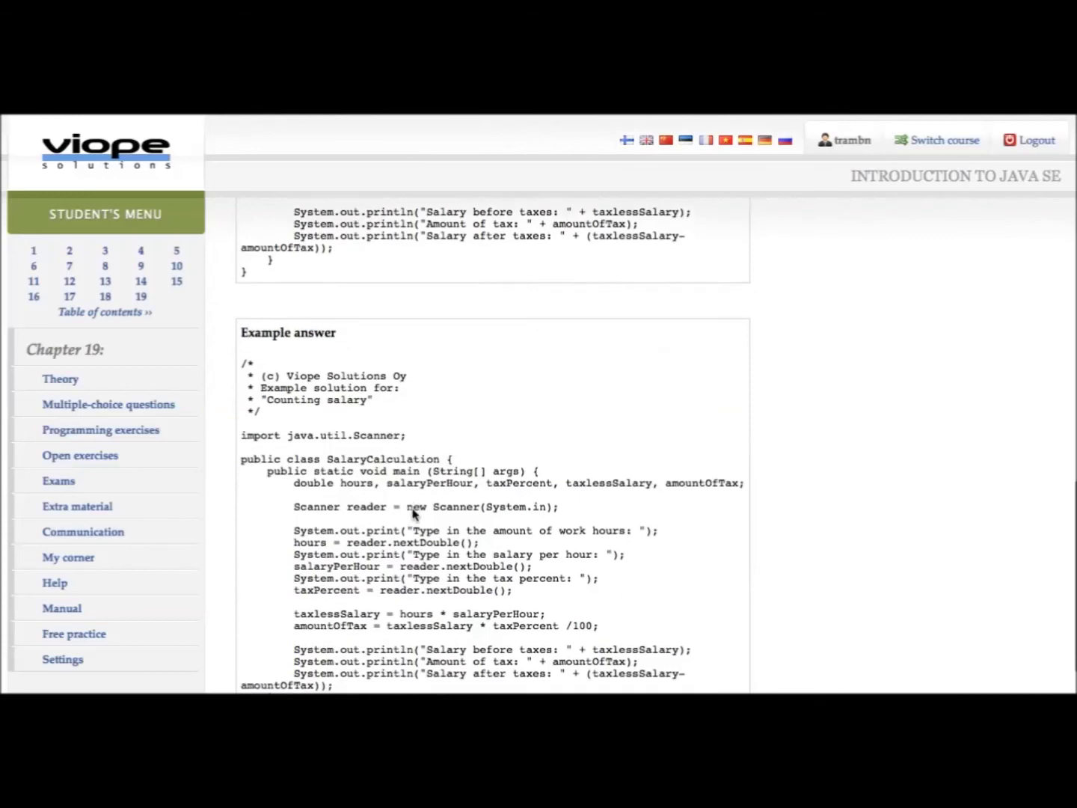